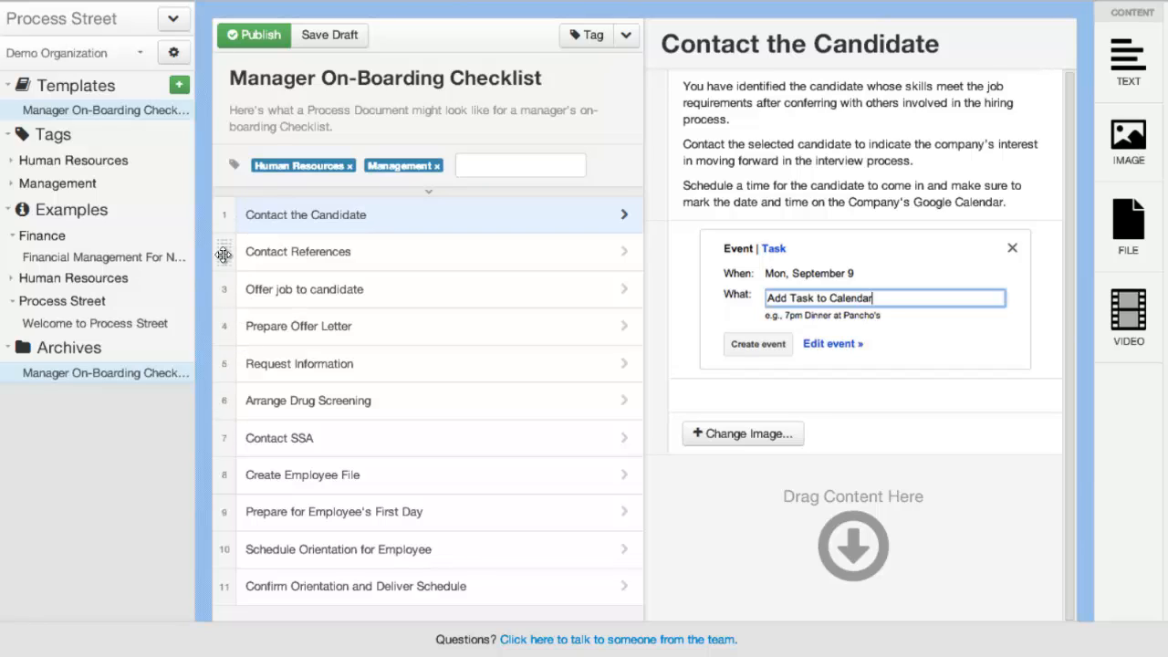
# Reorder the checklist so Contact SSA is fourth and Contact References seventh, and move the Contact the Candidate text below its image
pyautogui.moveTo(225, 252); pyautogui.dragTo(221, 320)
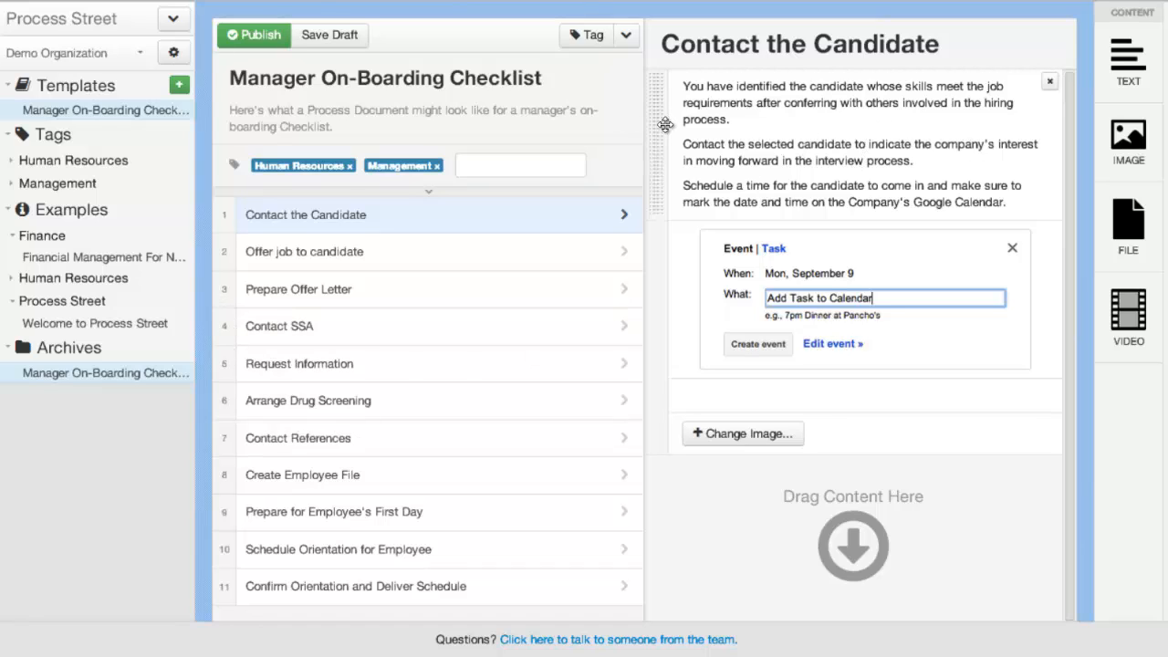
pyautogui.moveTo(661, 128); pyautogui.dragTo(687, 378)
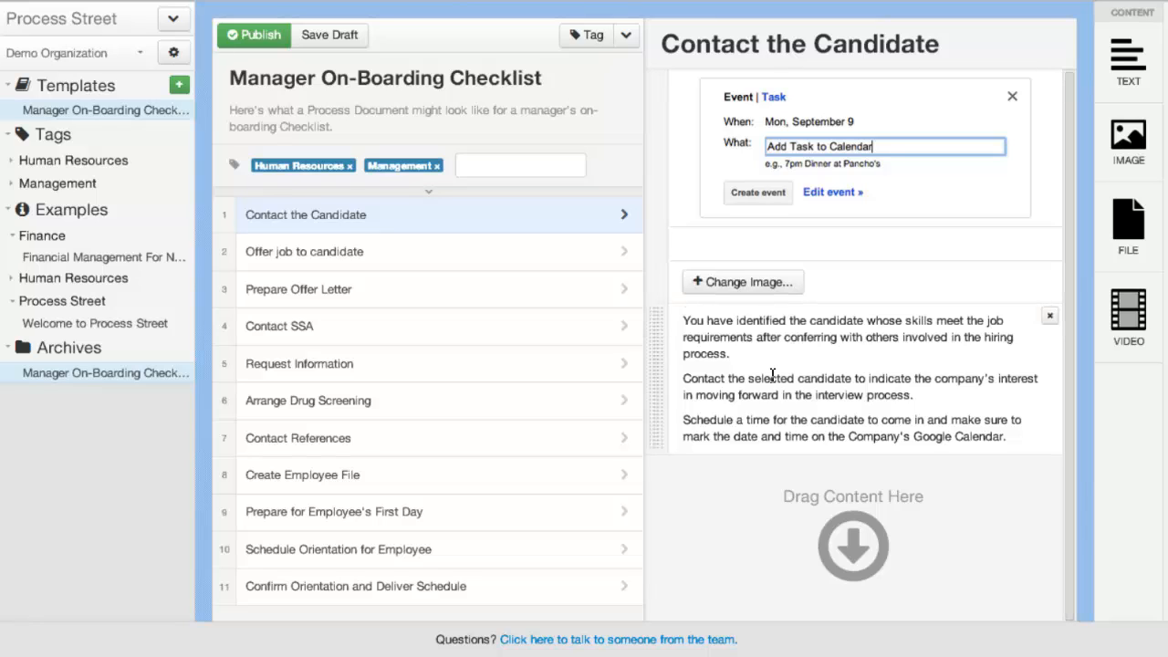
# Add two video blocks to the Contact the Candidate task and arrange its content as text, video, image, video
pyautogui.moveTo(1129, 316); pyautogui.dragTo(863, 462)
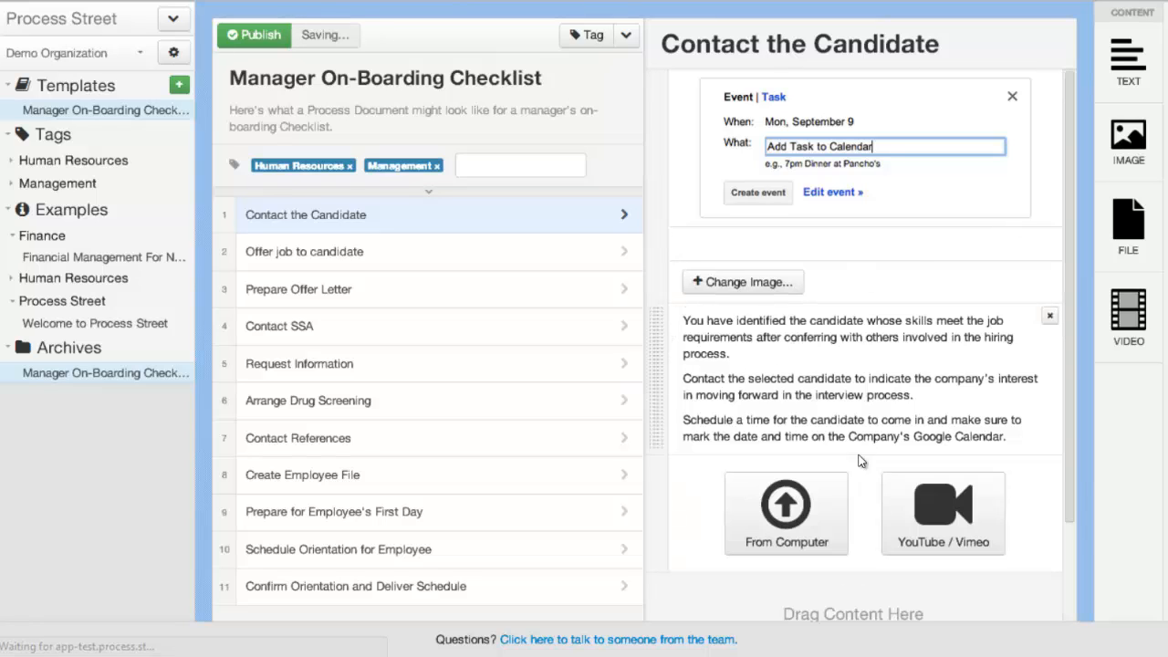
pyautogui.click(1129, 314)
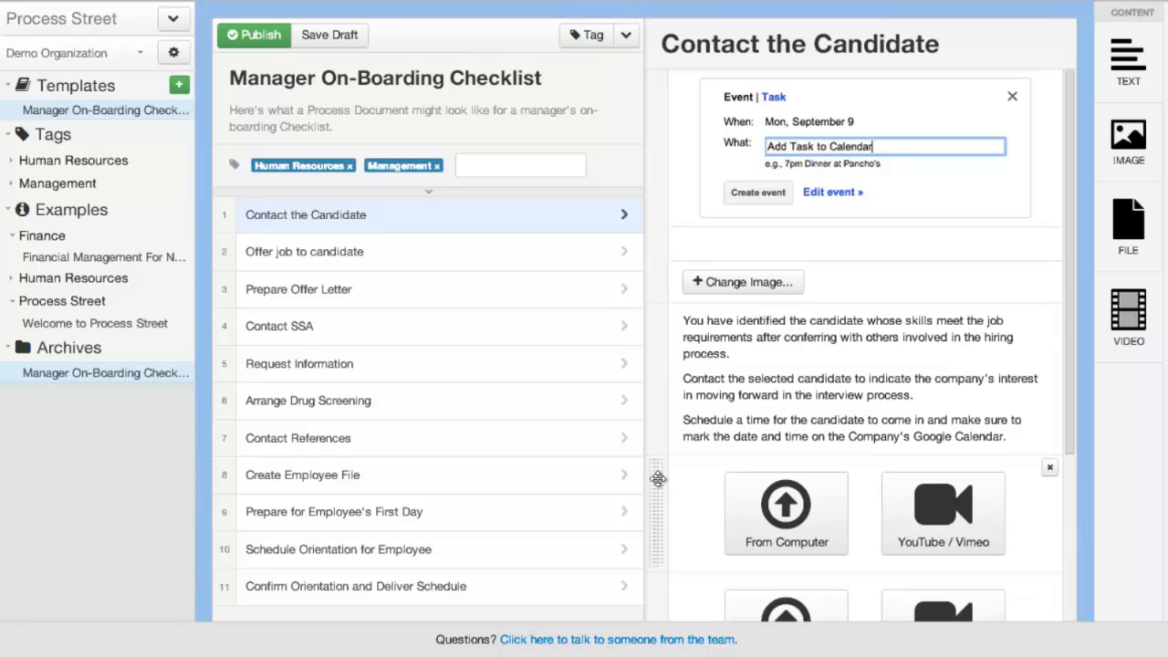
pyautogui.scroll(-3, 743, 464)
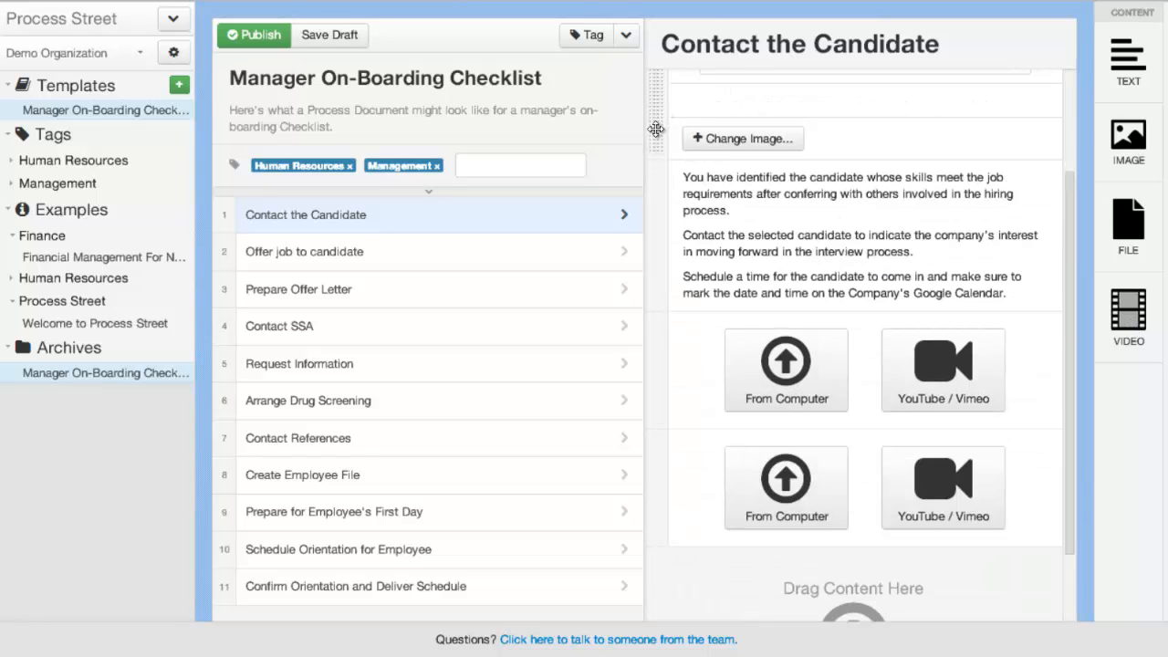
pyautogui.moveTo(656, 139); pyautogui.dragTo(693, 414)
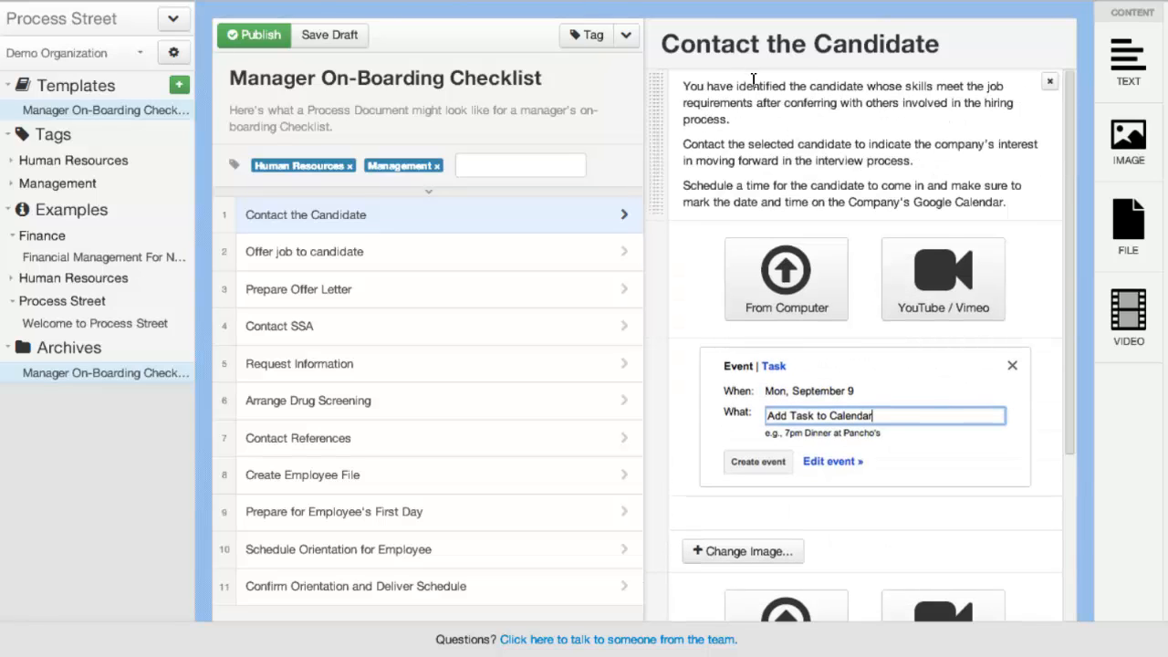
pyautogui.scroll(-2, 762, 456)
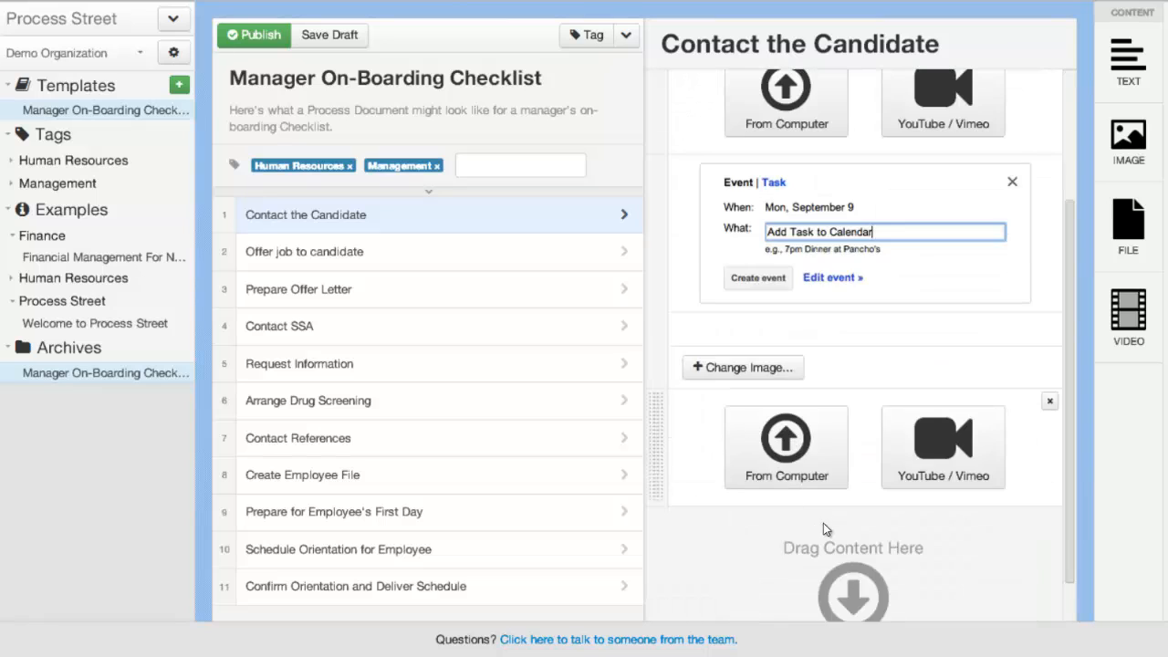
pyautogui.scroll(1, 879, 304)
pyautogui.scroll(1, 867, 302)
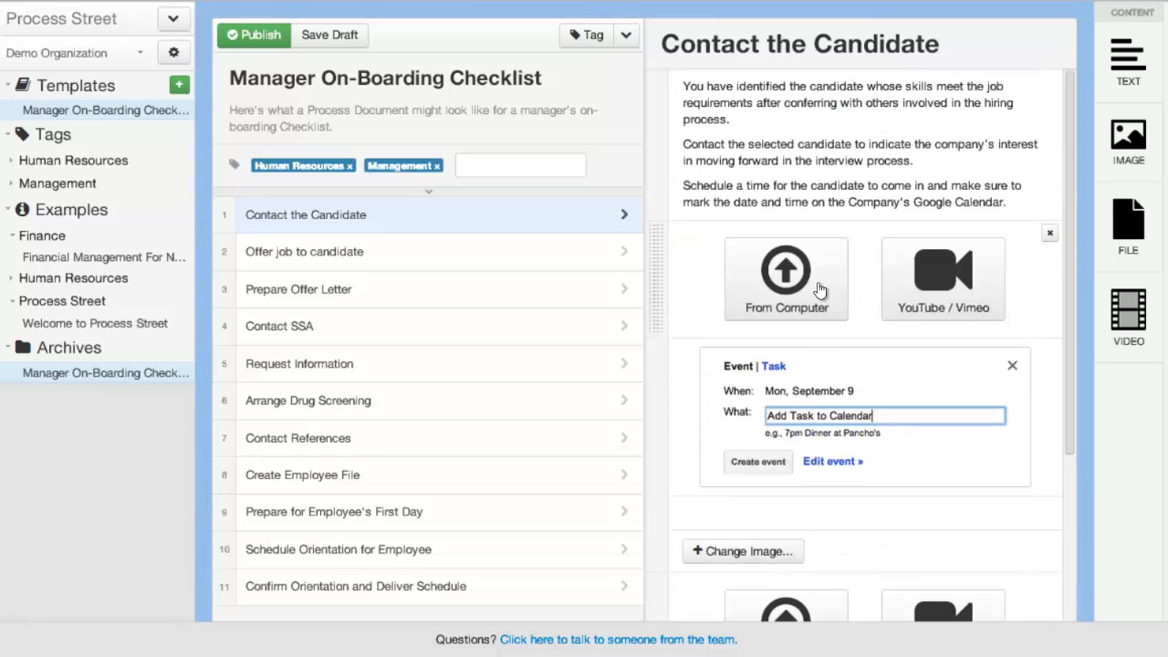
# Insert a task named "wefwef weewf wefef" directly after Contact the Candidate in the checklist
pyautogui.click(350, 290)
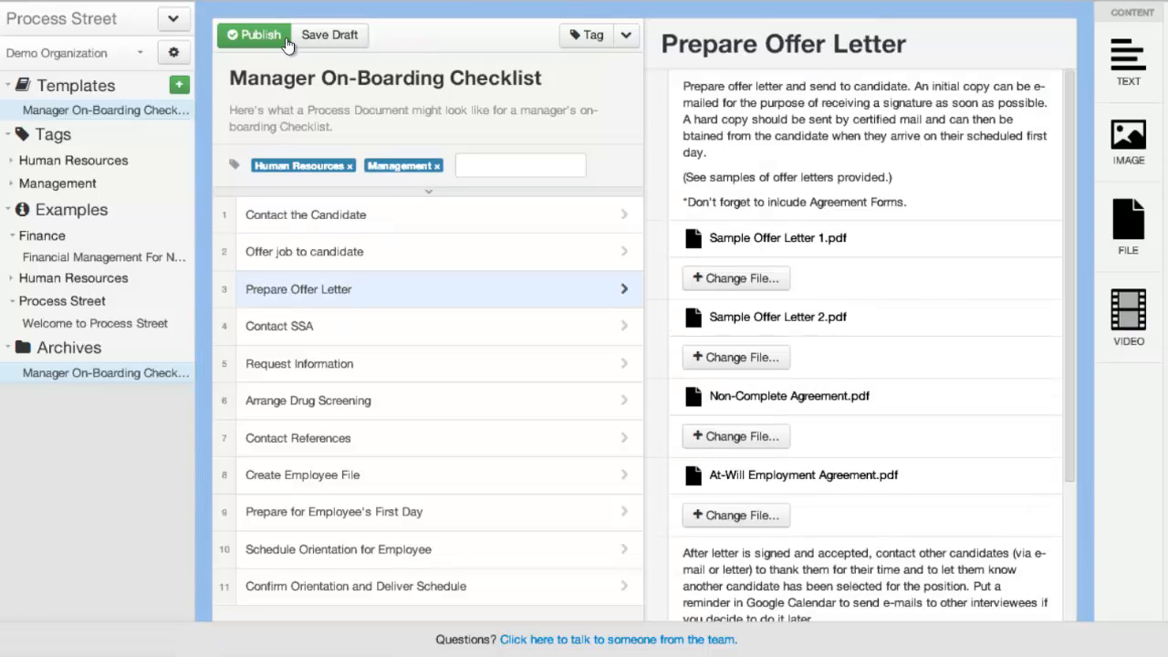
pyautogui.click(426, 216)
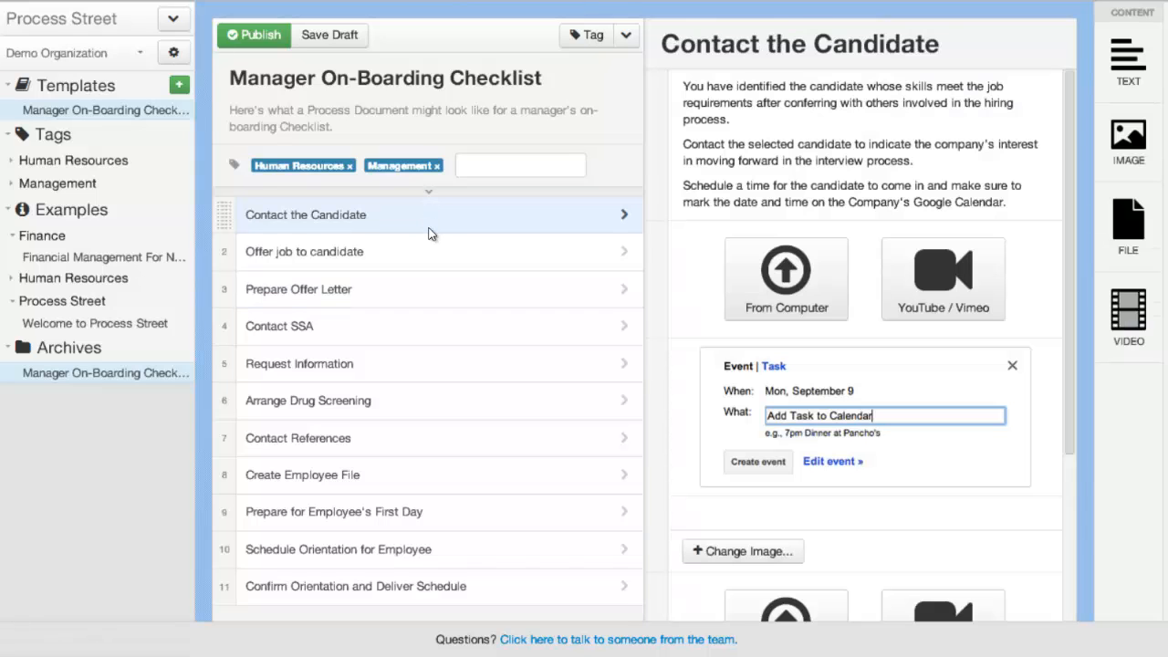
pyautogui.press('Return')
pyautogui.write('wefwef')
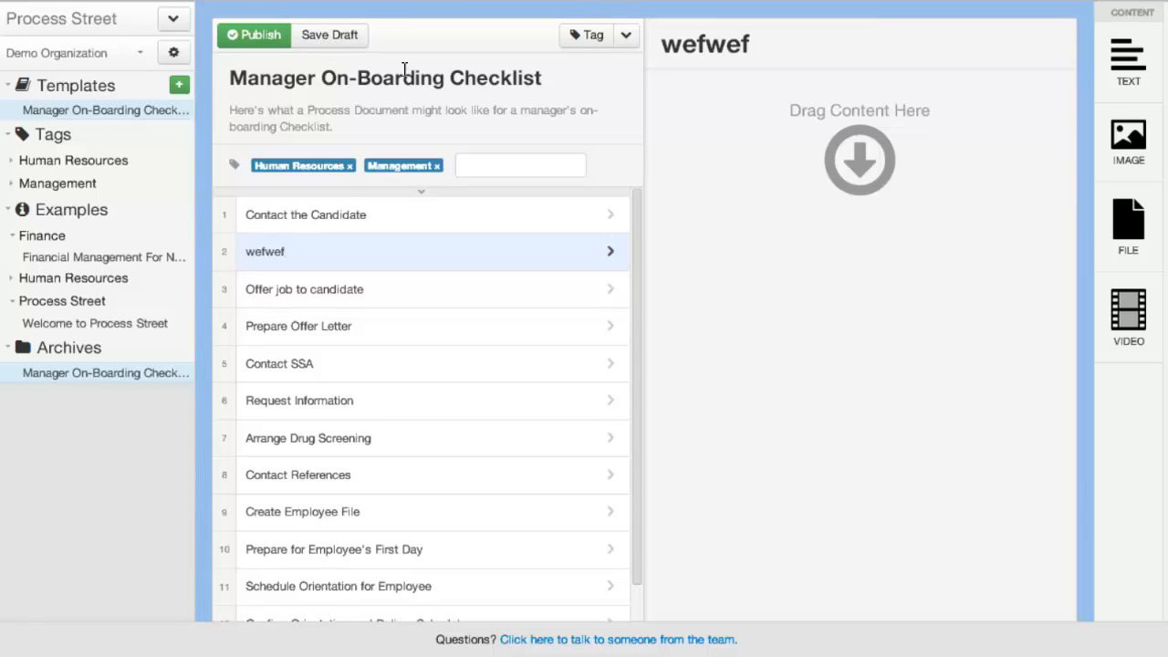
pyautogui.write(' weewf  ')
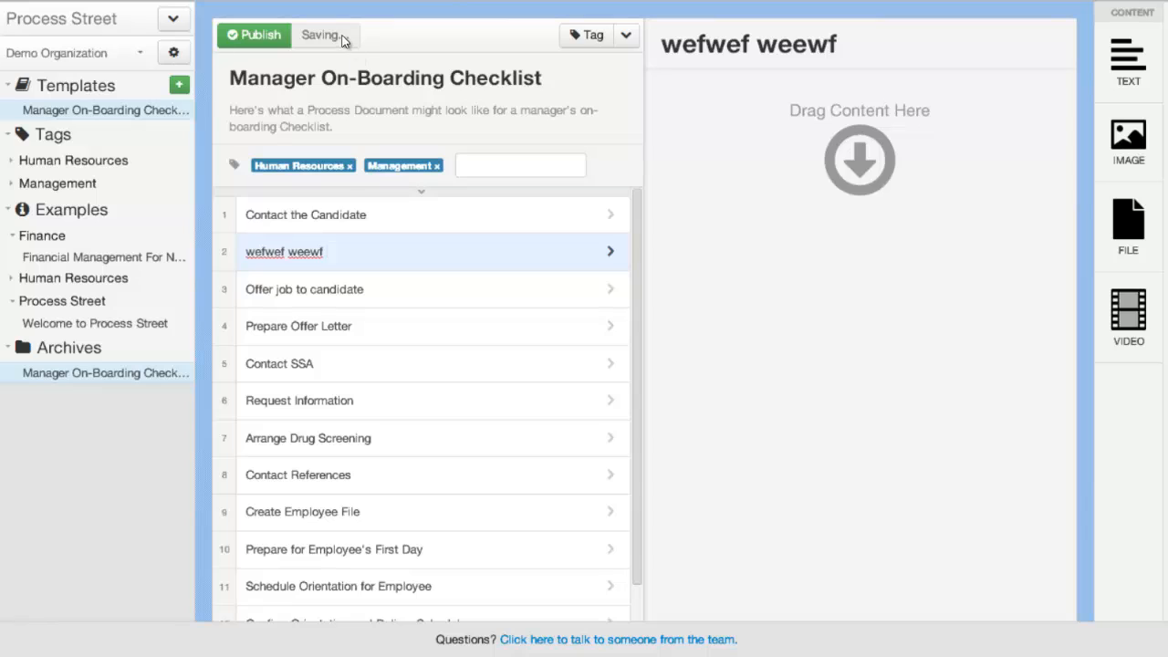
pyautogui.write('wefef')
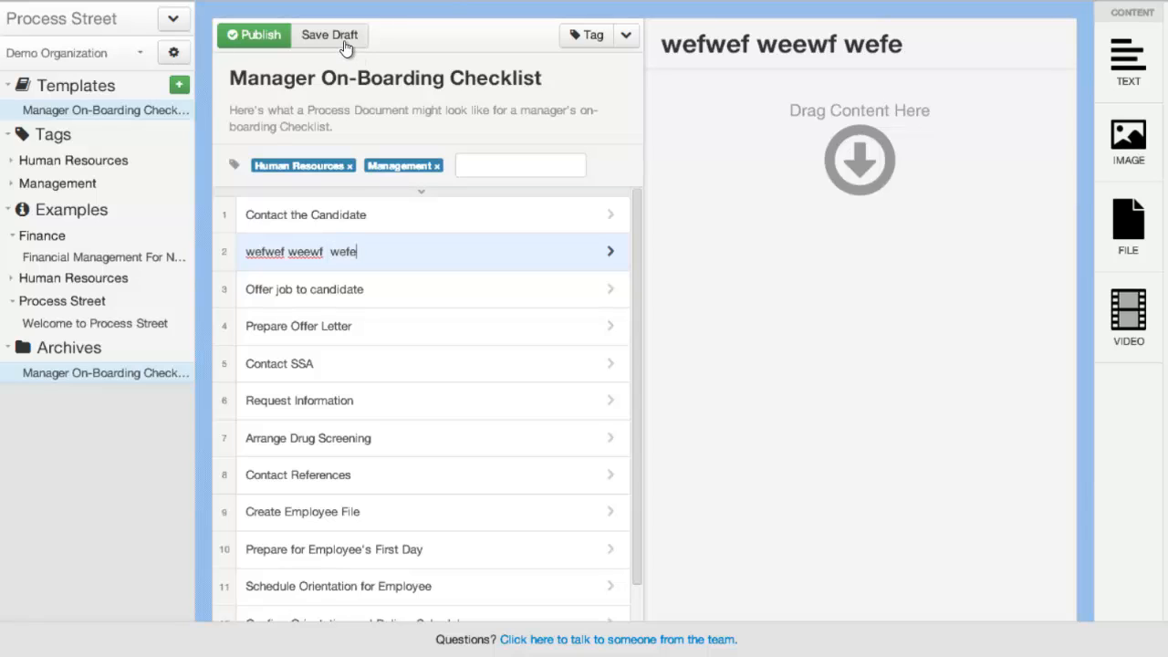
# Switch between the second and third tasks, and extend the second task's name to "wefwef weewf wefef wefew"
pyautogui.click(433, 287)
pyautogui.click(438, 259)
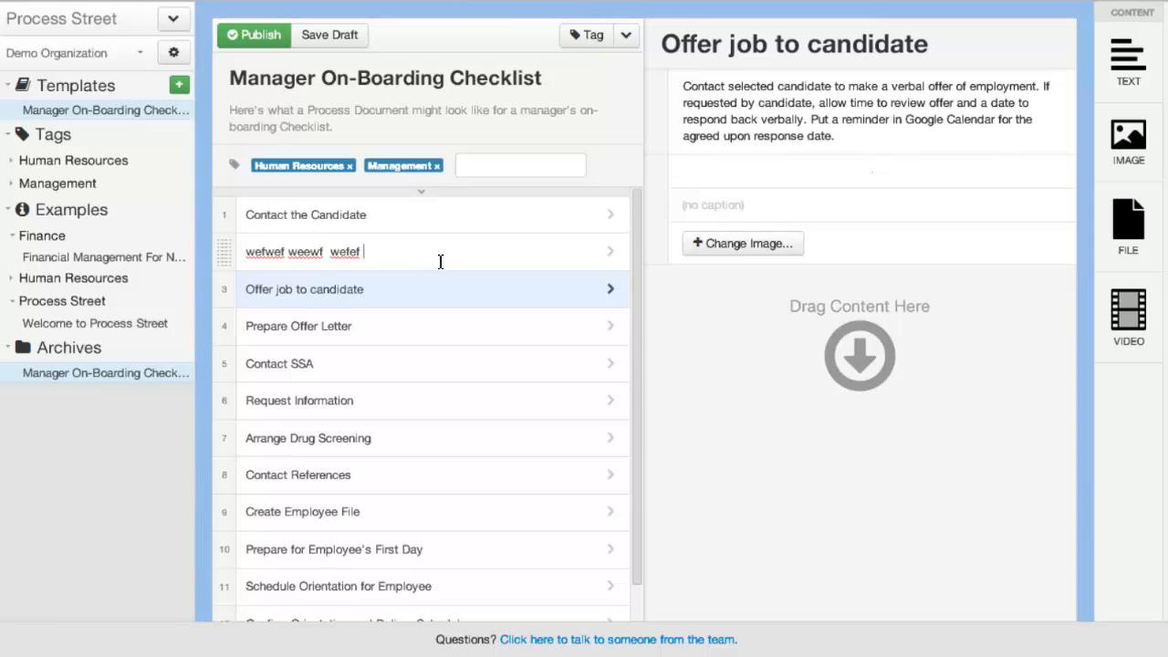
pyautogui.click(441, 286)
pyautogui.click(441, 260)
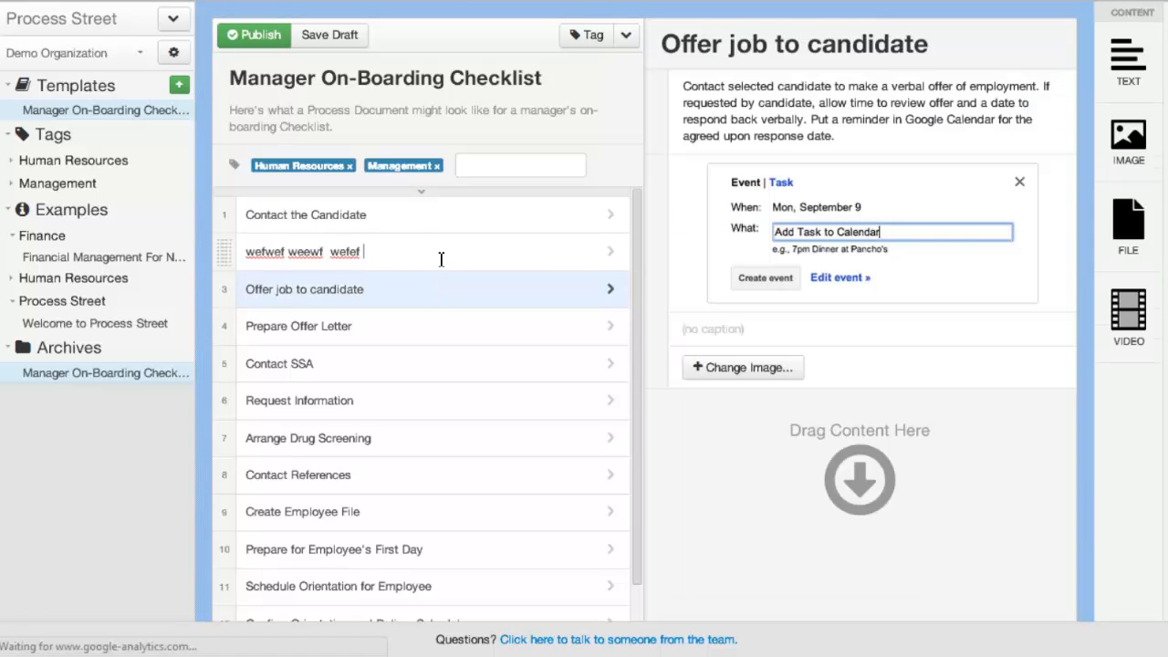
pyautogui.click(444, 292)
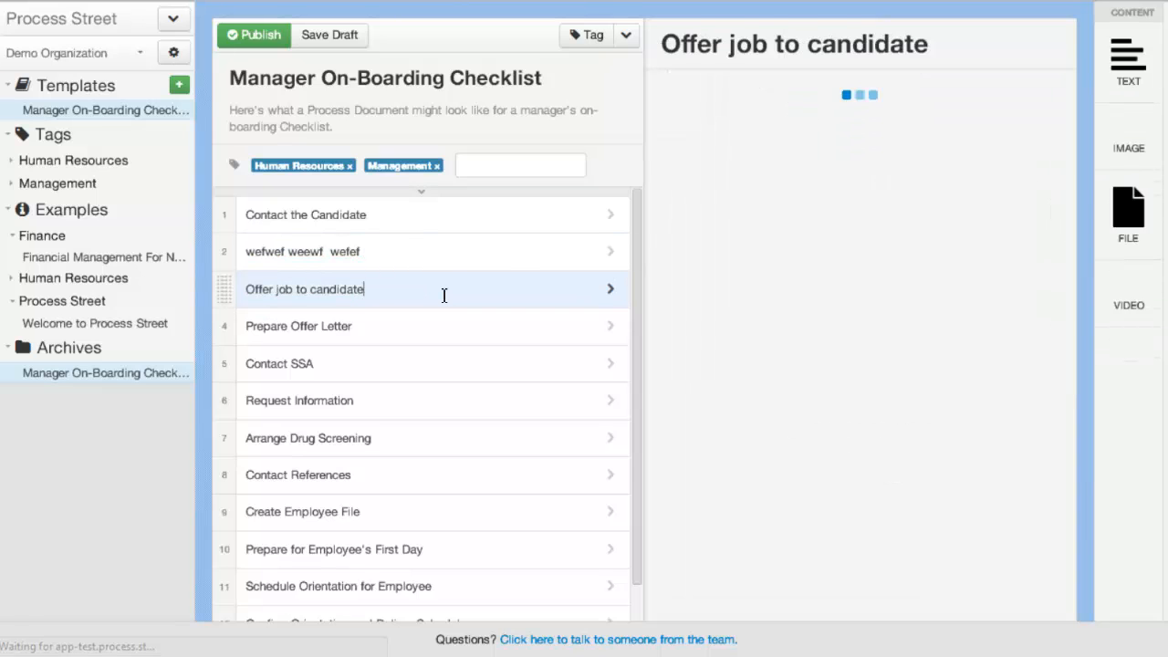
pyautogui.click(443, 254)
pyautogui.write('wefew')
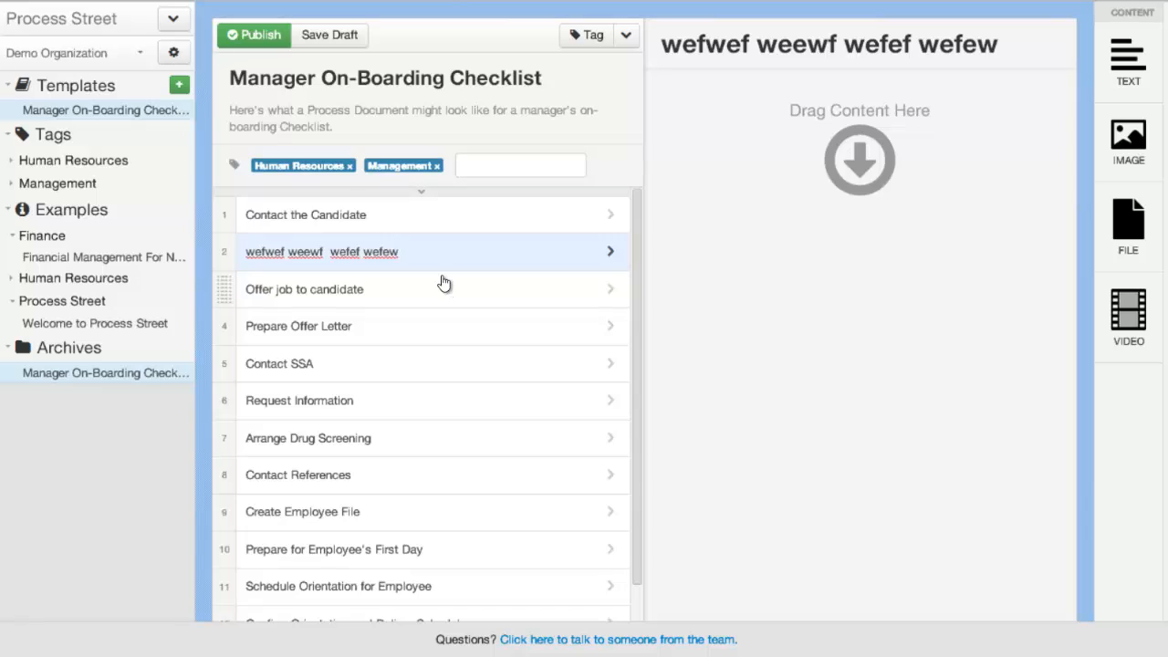
# Save the Manager On-Boarding Checklist draft and publish the template
pyautogui.click(317, 33)
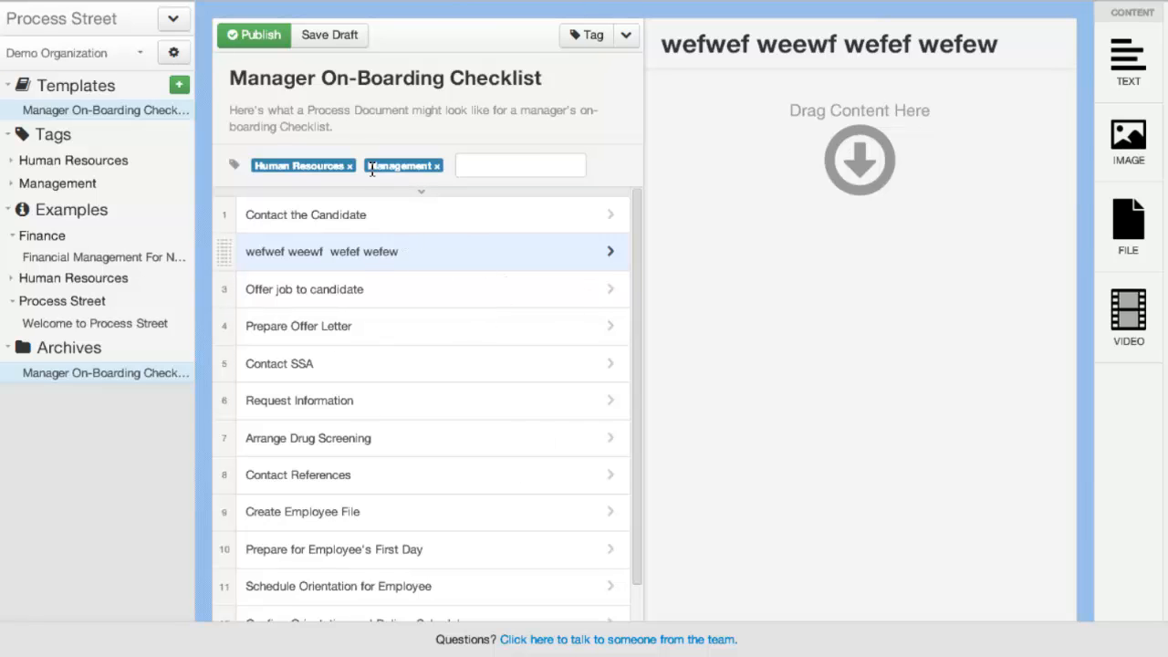
pyautogui.click(235, 36)
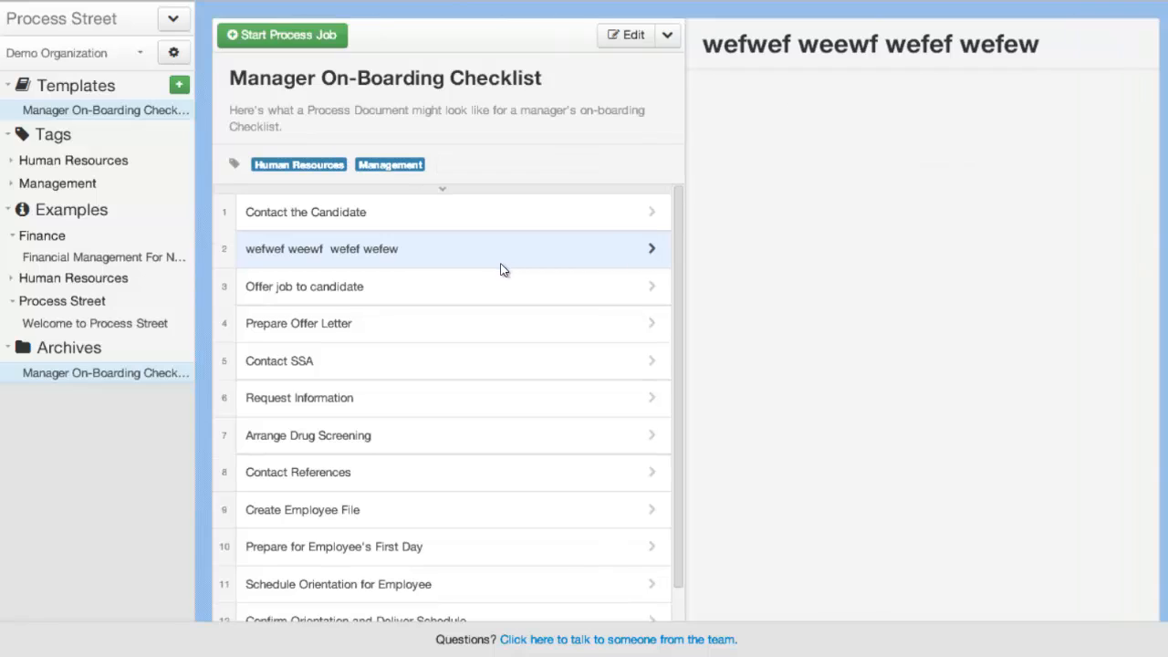
# Reopen the template for editing and delete the "wefwef weewf wefef wefew" task from the checklist
pyautogui.doubleClick(449, 262)
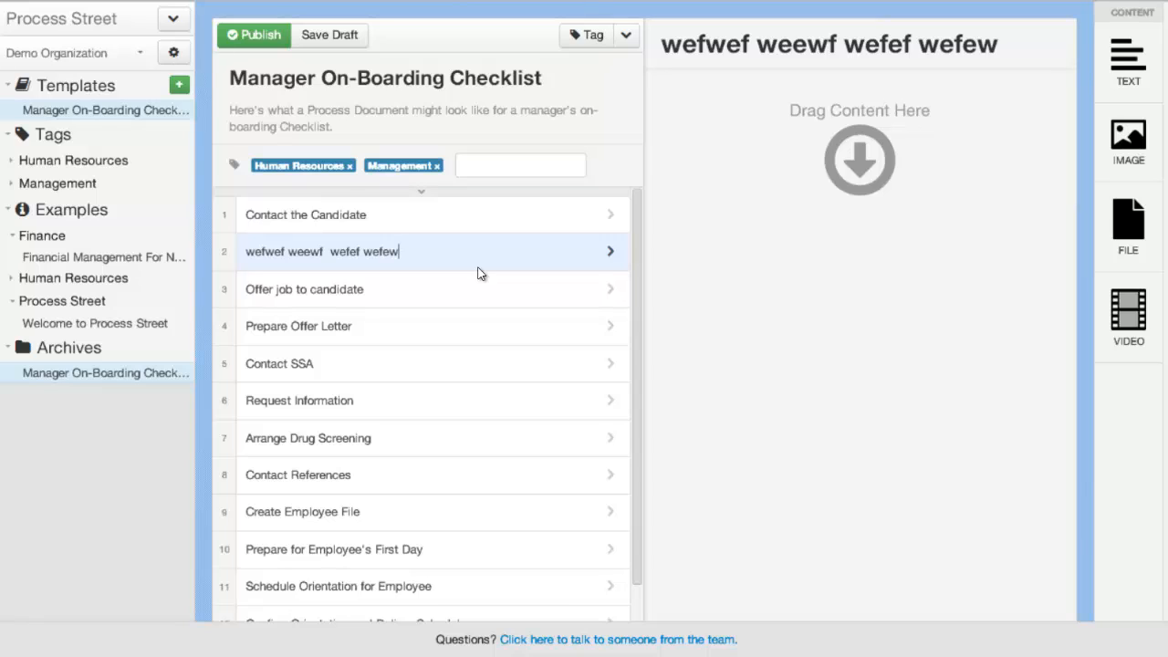
pyautogui.moveTo(412, 251); pyautogui.dragTo(171, 260)
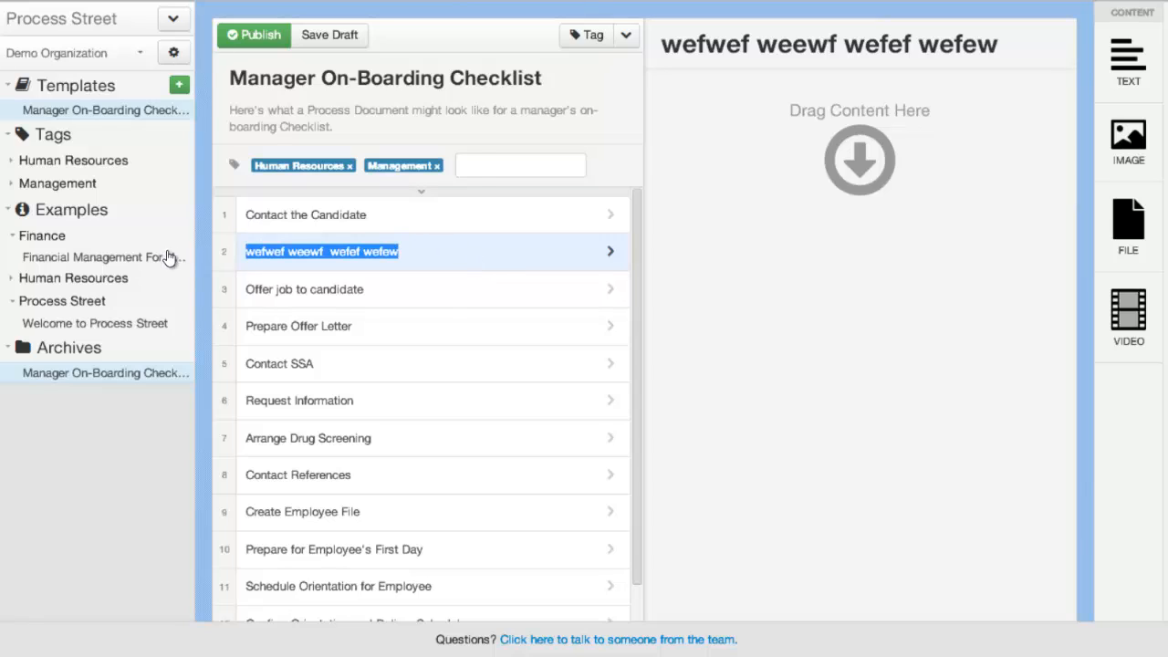
pyautogui.press('BackSpace')
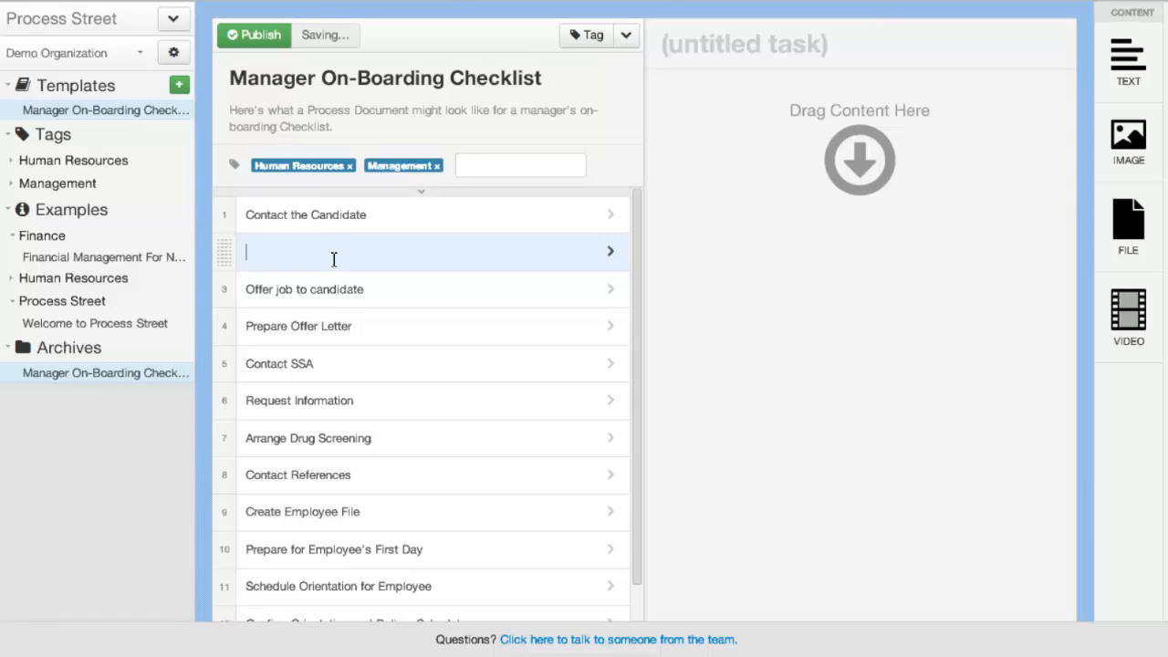
pyautogui.press('BackSpace')
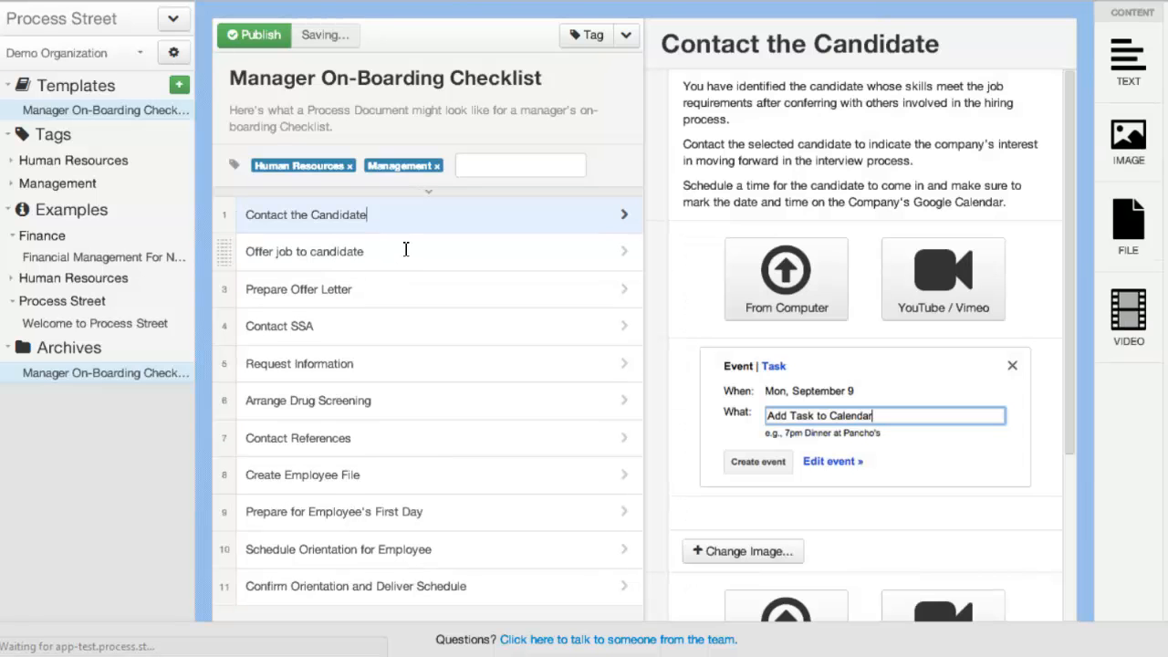
# Repeatedly insert several blank tasks below Contact the Candidate and remove them again
pyautogui.press('Return')
pyautogui.press('Return')
pyautogui.press('Return')
pyautogui.press('Return')
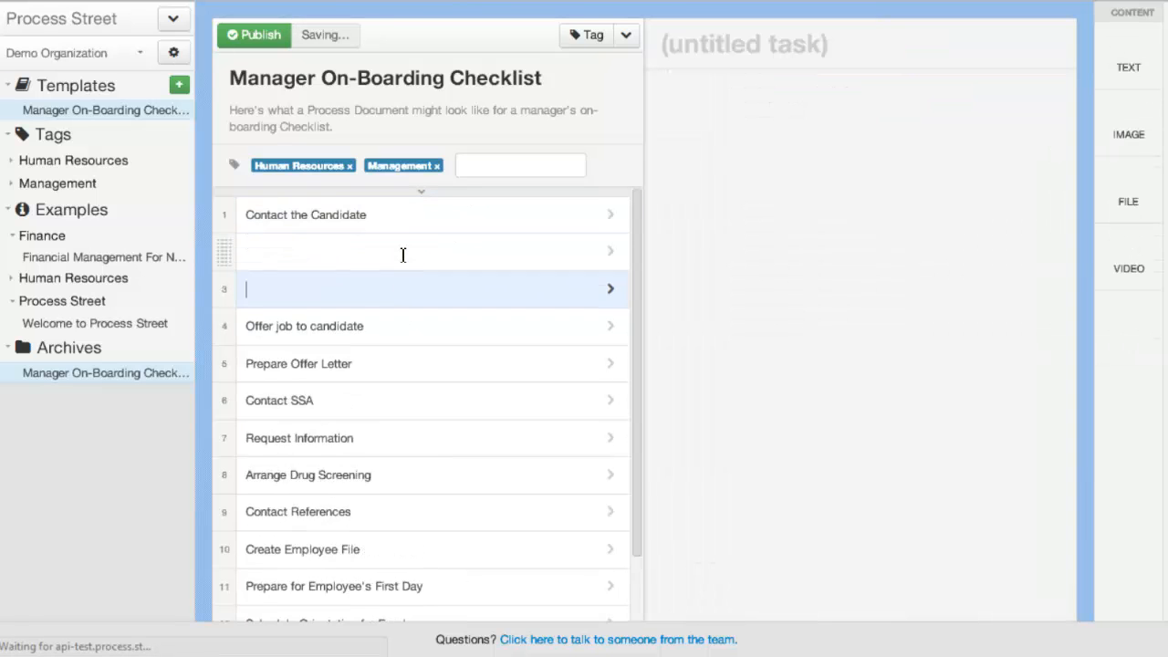
pyautogui.press('BackSpace')
pyautogui.press('BackSpace')
pyautogui.press('BackSpace')
pyautogui.press('BackSpace')
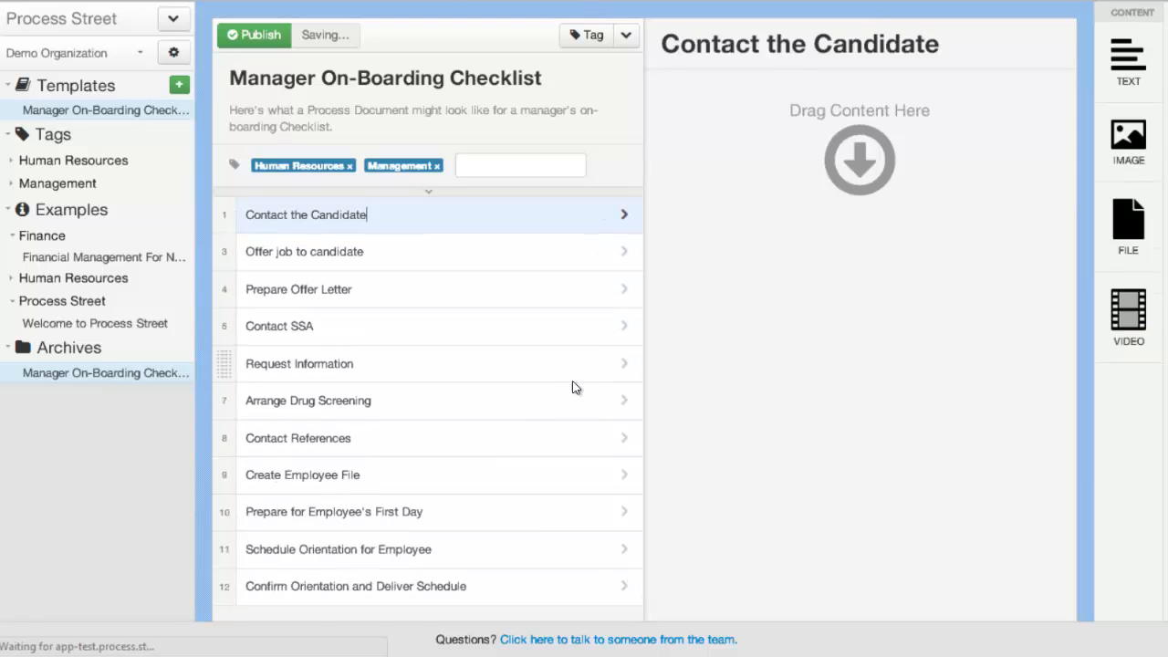
pyautogui.press('Return')
pyautogui.press('Return')
pyautogui.press('Return')
pyautogui.press('Return')
pyautogui.press('Return')
pyautogui.press('BackSpace')
pyautogui.press('BackSpace')
pyautogui.press('BackSpace')
pyautogui.press('BackSpace')
pyautogui.press('BackSpace')
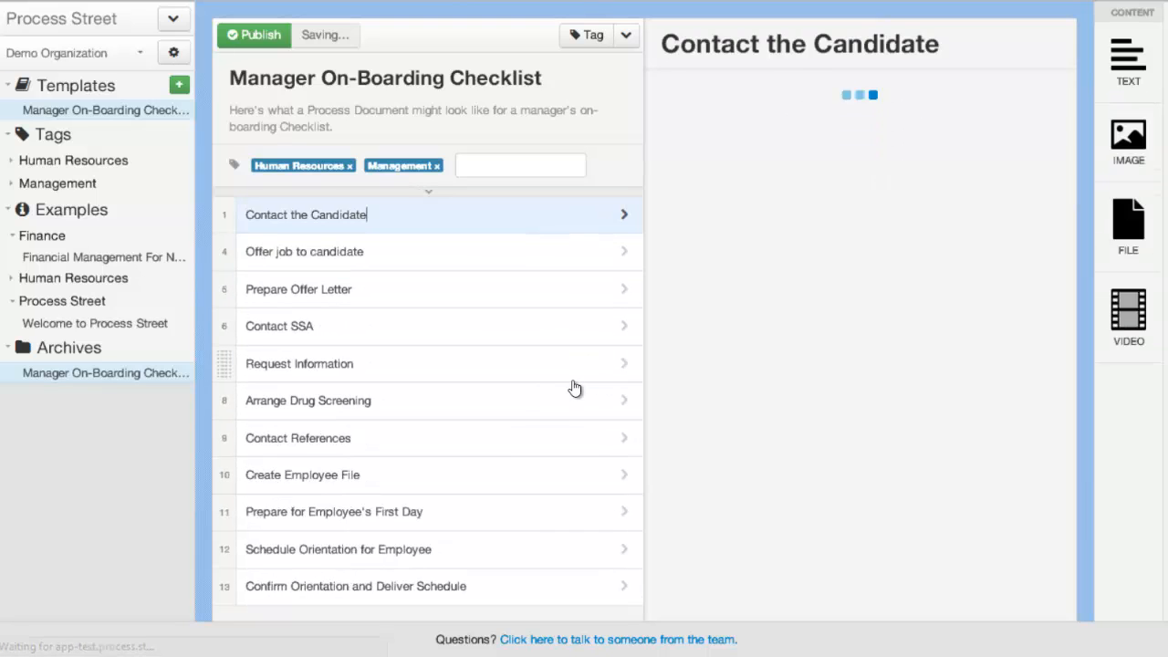
pyautogui.press('Return')
pyautogui.press('Return')
pyautogui.press('Return')
pyautogui.press('Return')
pyautogui.press('BackSpace')
pyautogui.press('BackSpace')
pyautogui.press('BackSpace')
pyautogui.press('BackSpace')
pyautogui.press('Return')
pyautogui.press('Return')
pyautogui.press('Return')
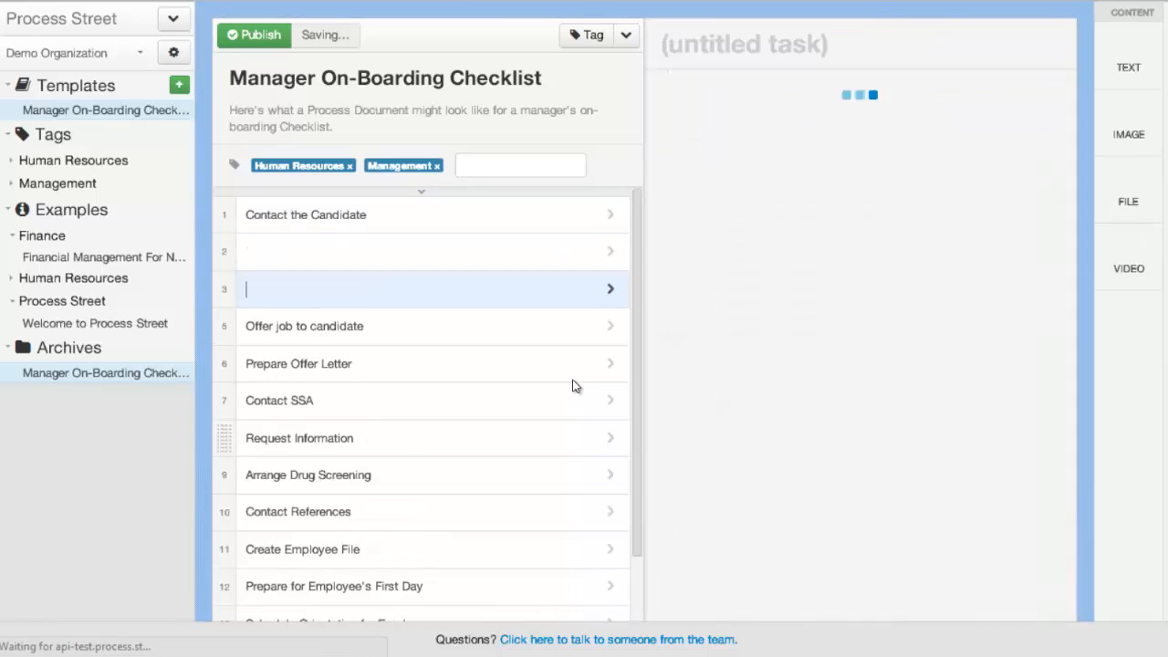
pyautogui.press('BackSpace')
pyautogui.press('BackSpace')
pyautogui.press('BackSpace')
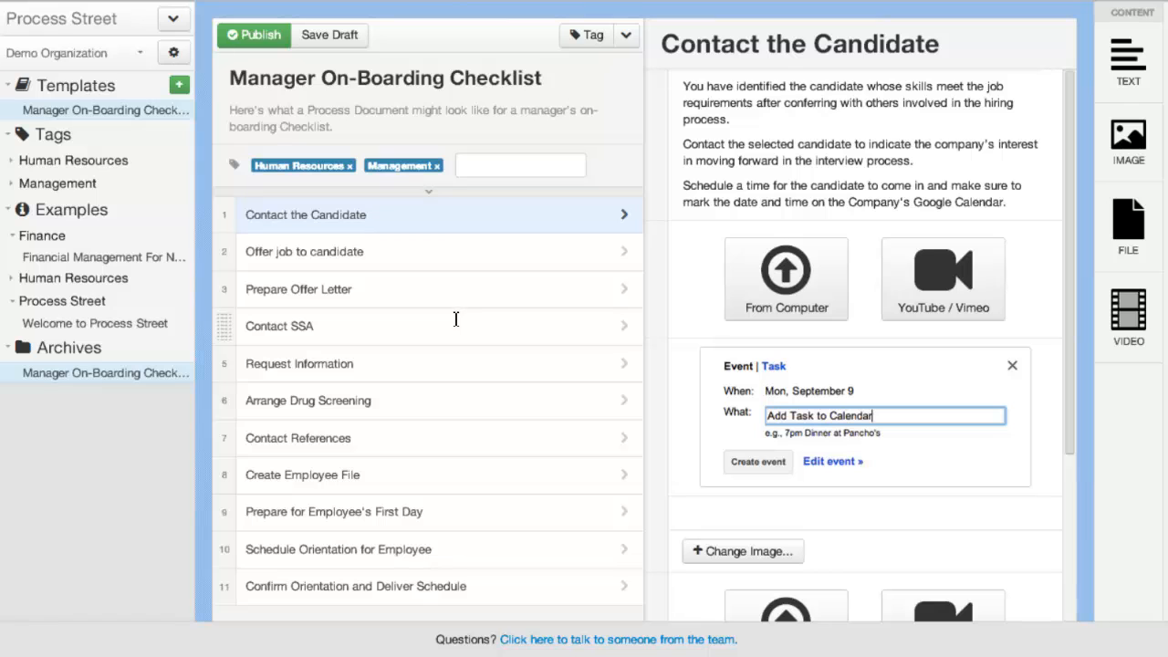
# Publish the Manager On-Boarding Checklist template and start a process job from it named "Steve Jobs"
pyautogui.click(247, 35)
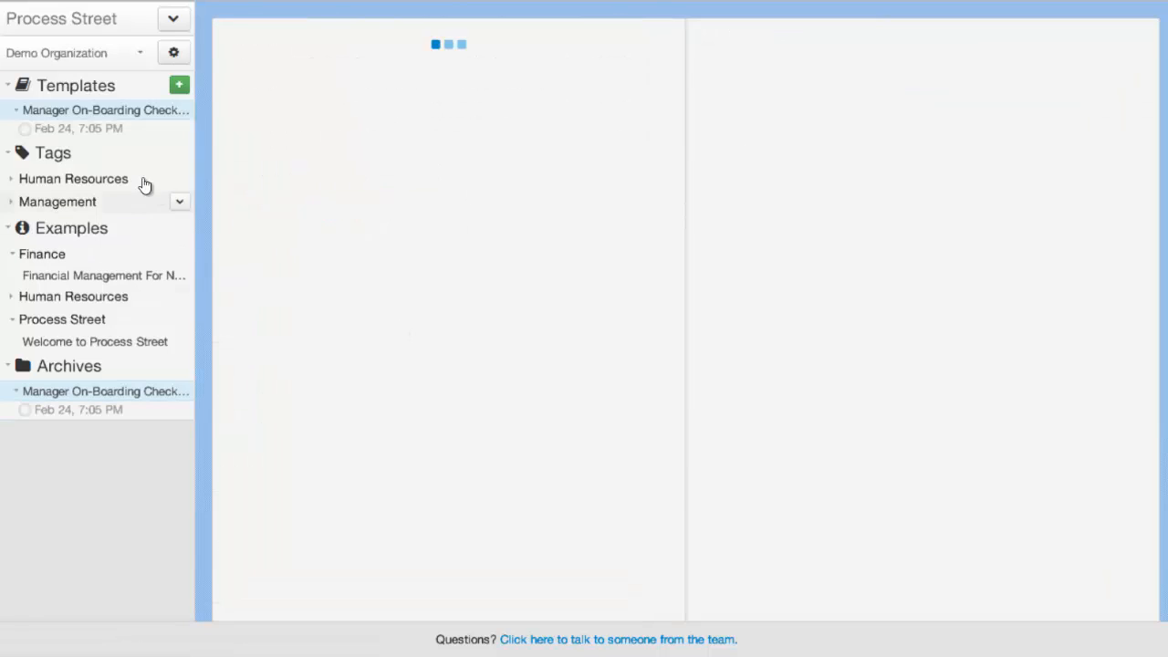
pyautogui.click(360, 90)
pyautogui.write('S')
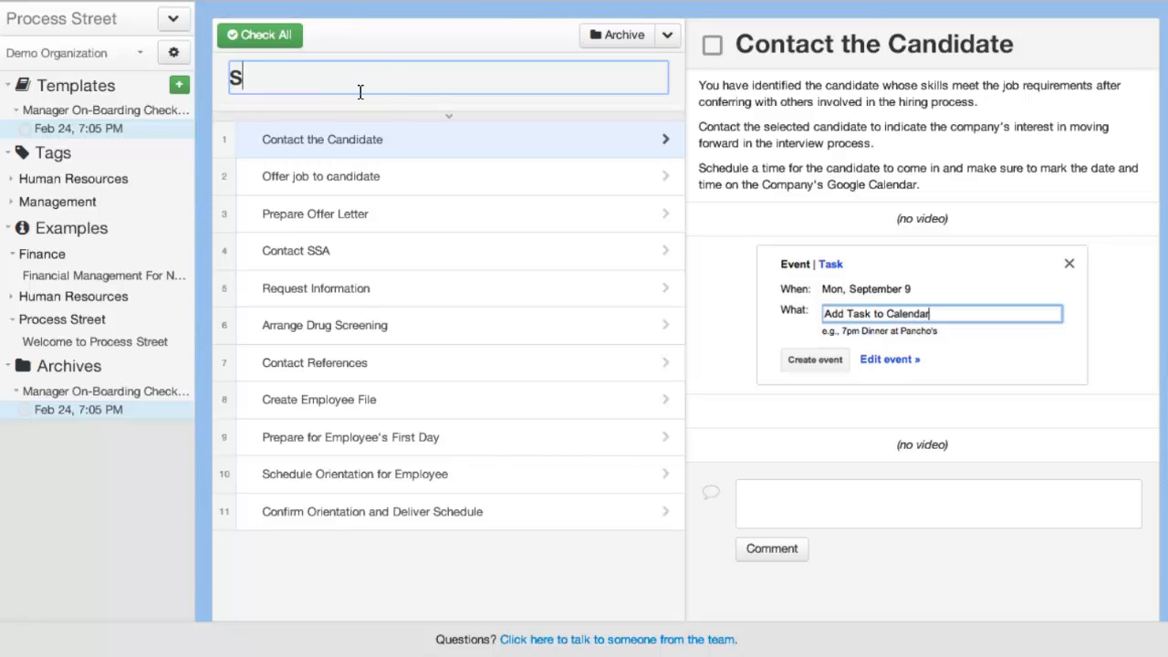
pyautogui.write('teve Jobs')
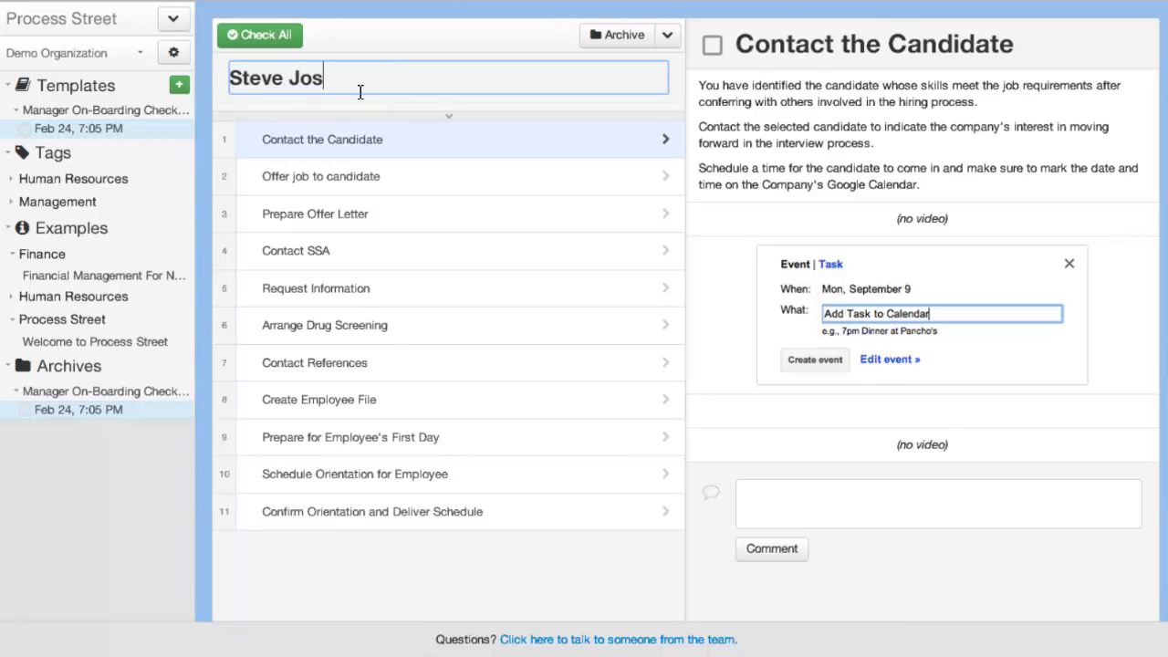
pyautogui.click(386, 324)
pyautogui.click(315, 149)
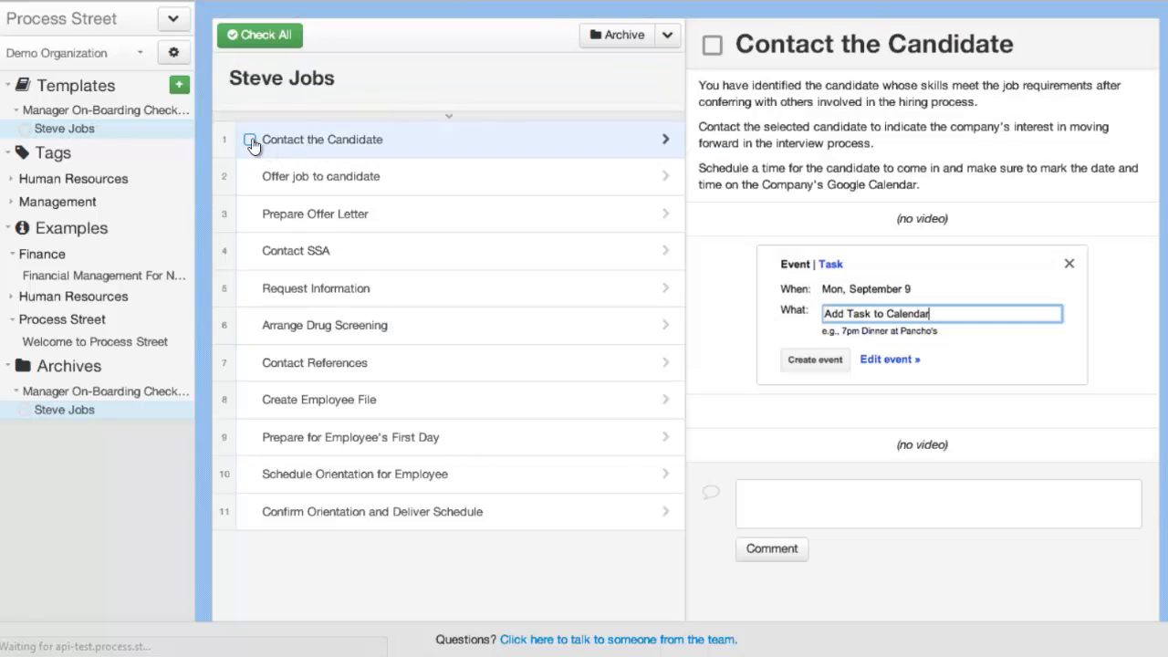
# Check off Contact the Candidate, Offer job to candidate, Prepare Offer Letter and Contact SSA, and open the Contact SSA task
pyautogui.click(251, 141)
pyautogui.click(250, 177)
pyautogui.click(247, 213)
pyautogui.click(250, 250)
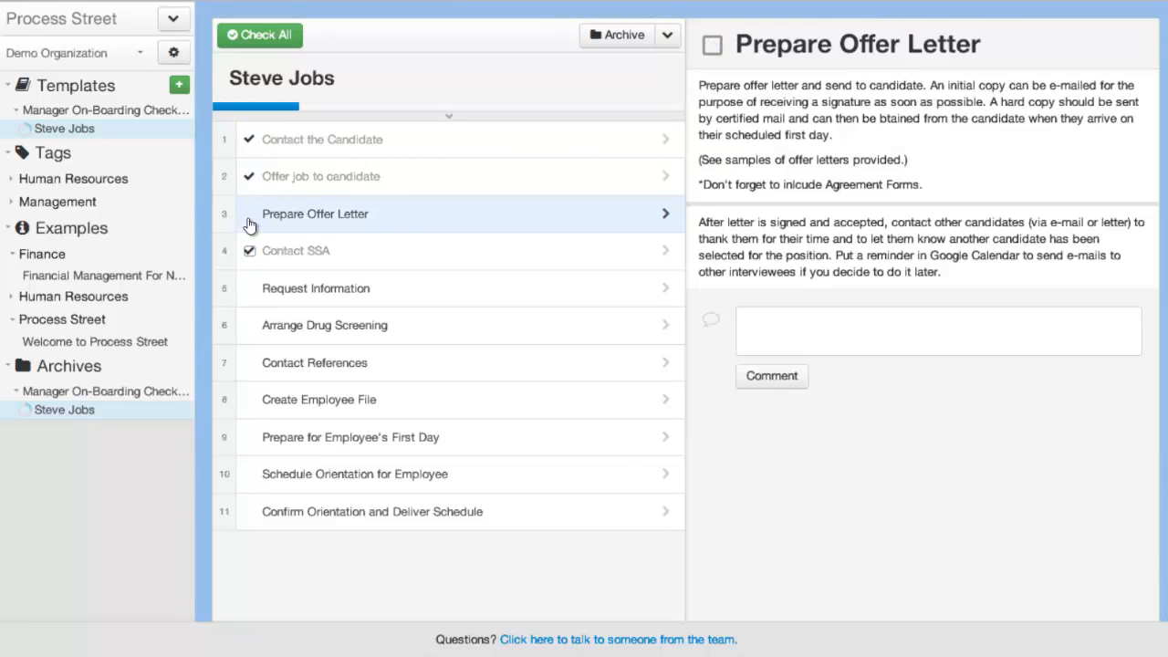
pyautogui.click(248, 213)
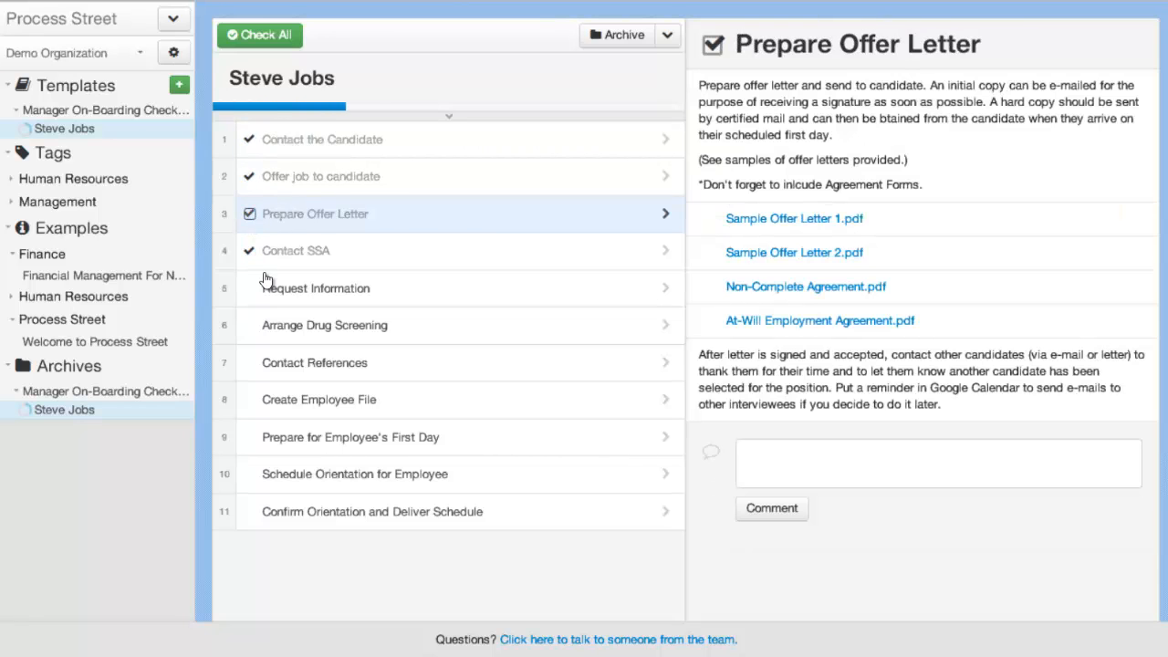
pyautogui.click(391, 295)
pyautogui.click(352, 266)
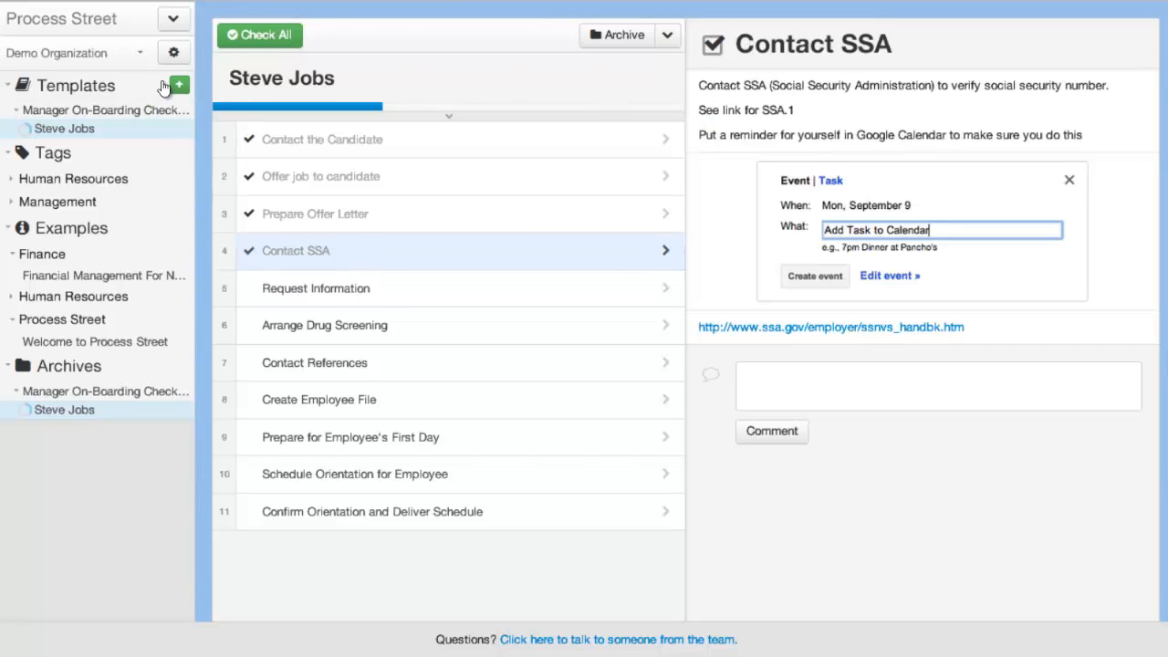
# Add a task named "Confirm SSA" below Contact SSA in the Manager On-Boarding Checklist template and publish the template
pyautogui.click(91, 112)
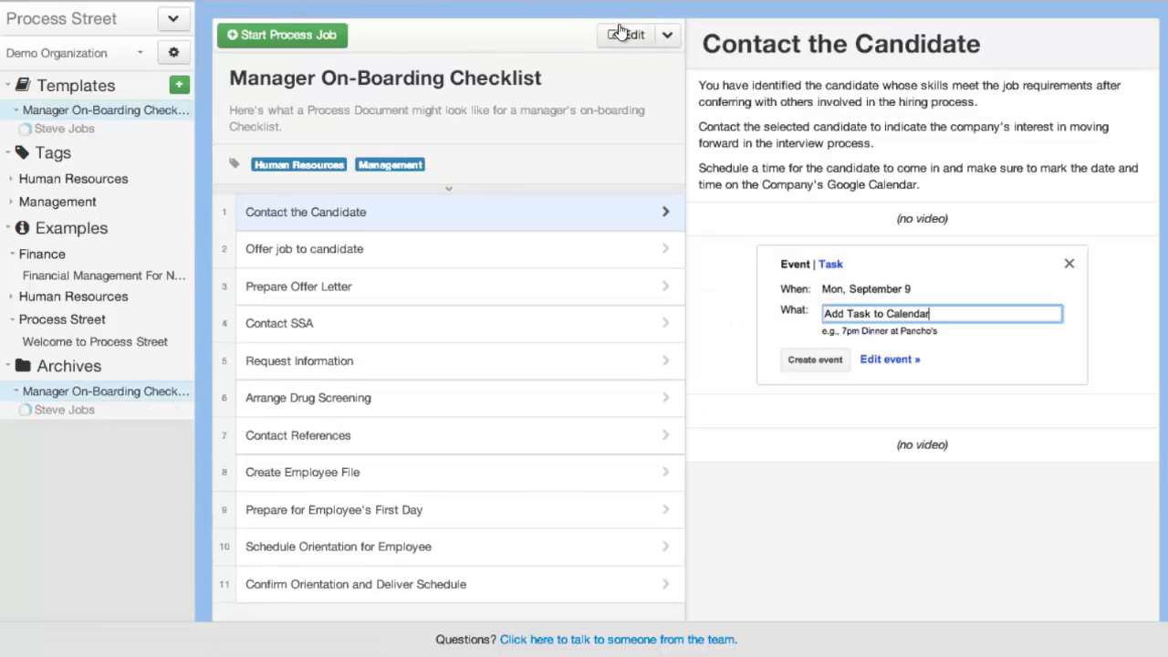
pyautogui.click(626, 35)
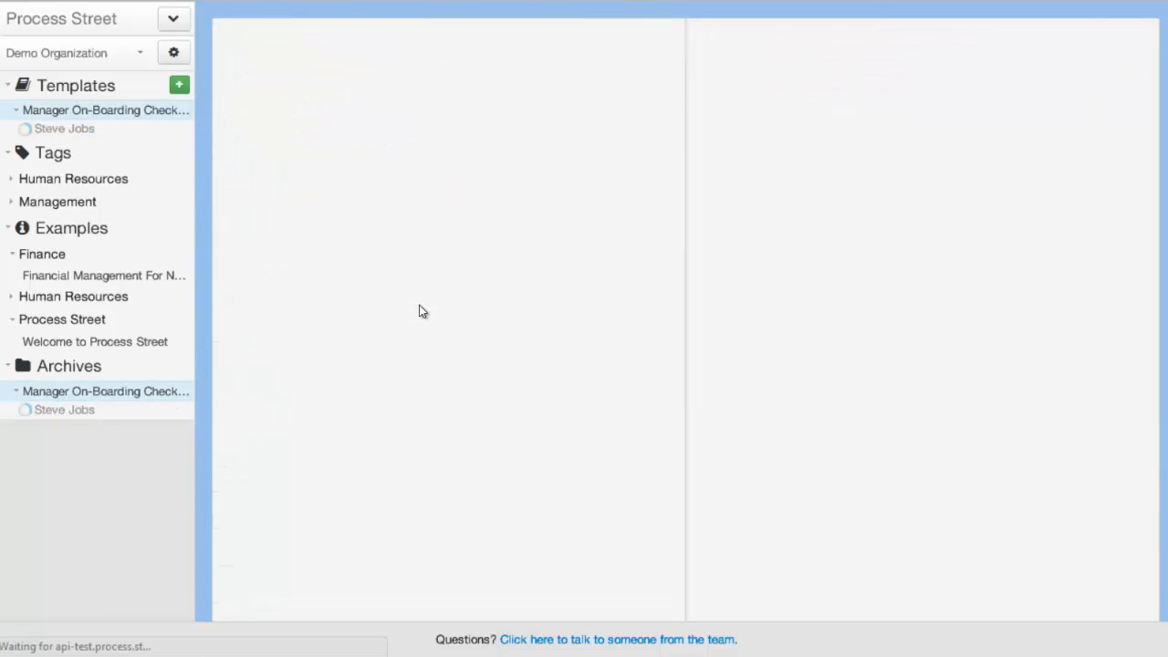
pyautogui.click(393, 330)
pyautogui.press('Return')
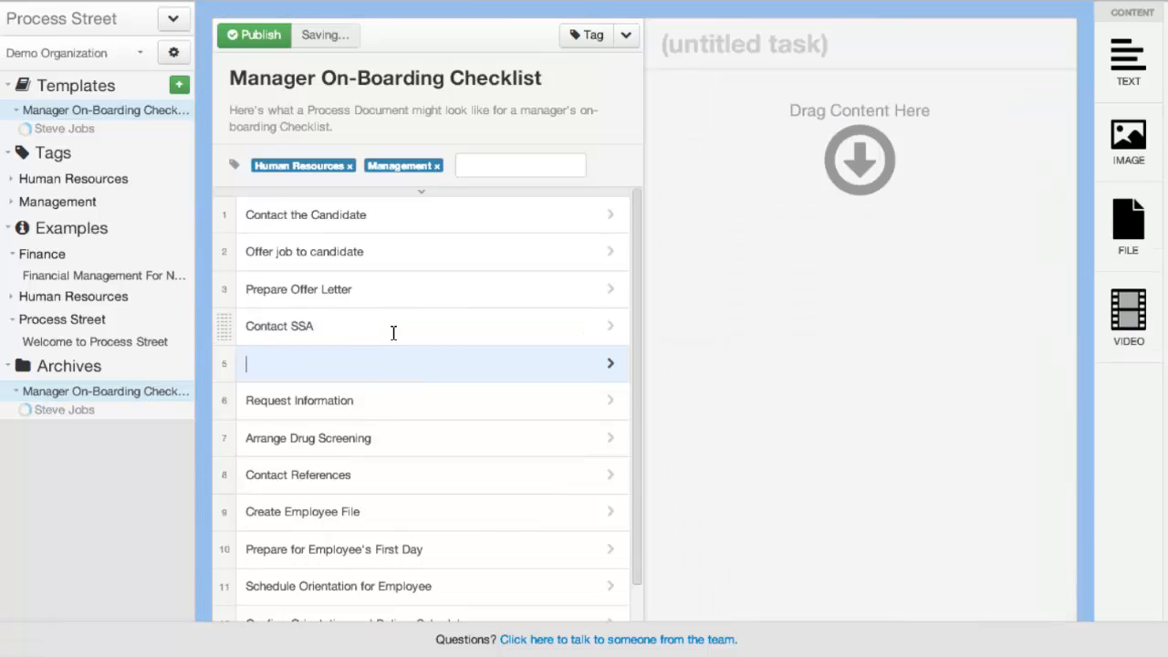
pyautogui.write('Confirm SSA')
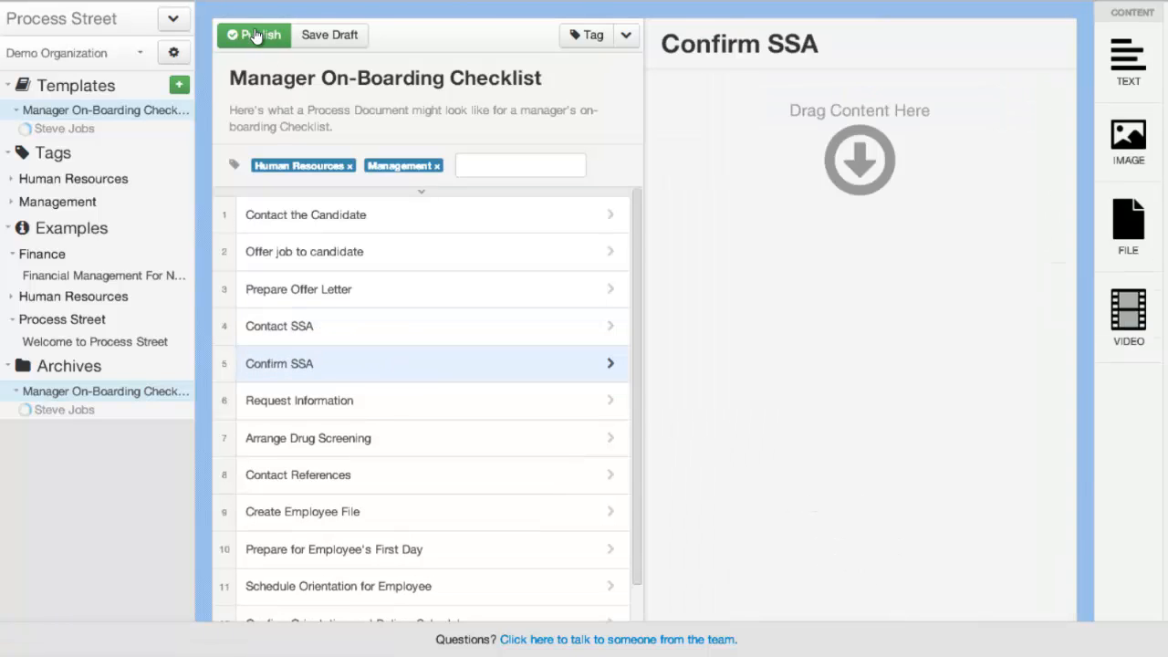
pyautogui.click(260, 41)
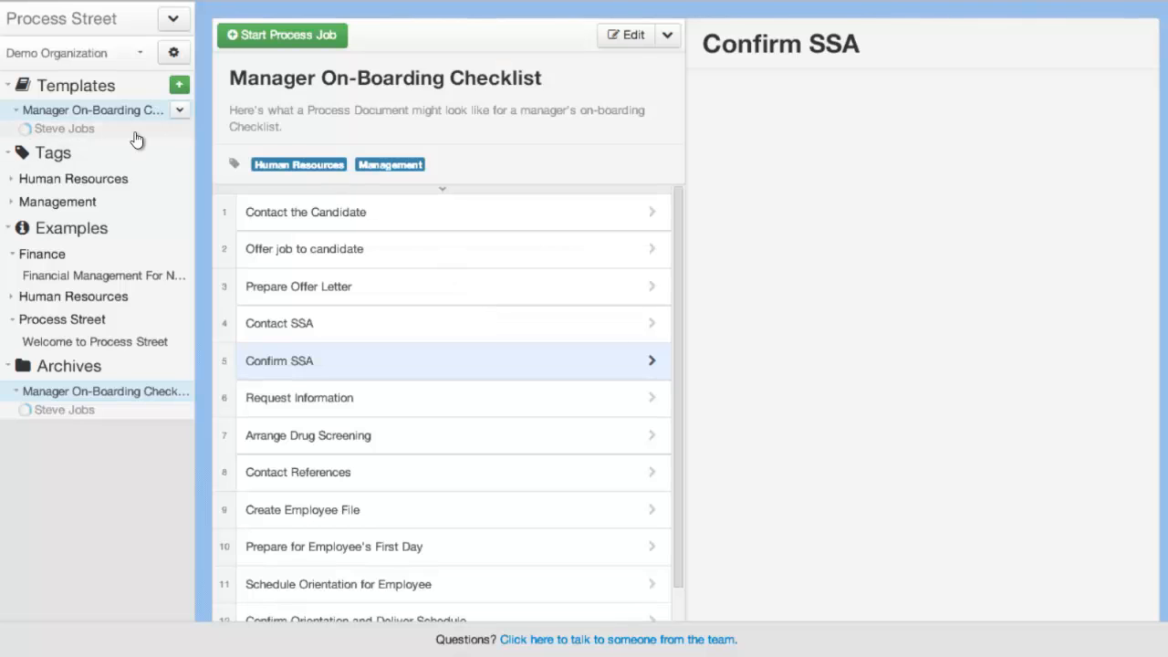
# Upgrade the Steve Jobs process job to the latest version of its template and open its Confirm SSA task
pyautogui.click(165, 129)
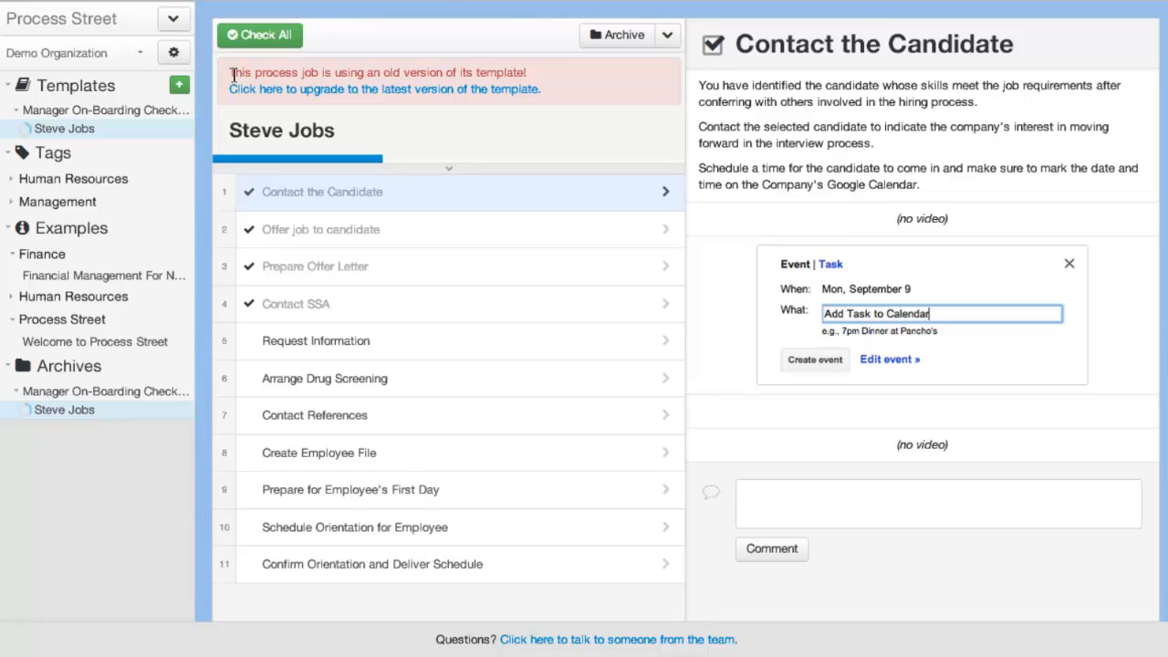
pyautogui.moveTo(229, 72); pyautogui.dragTo(570, 80)
pyautogui.click(559, 78)
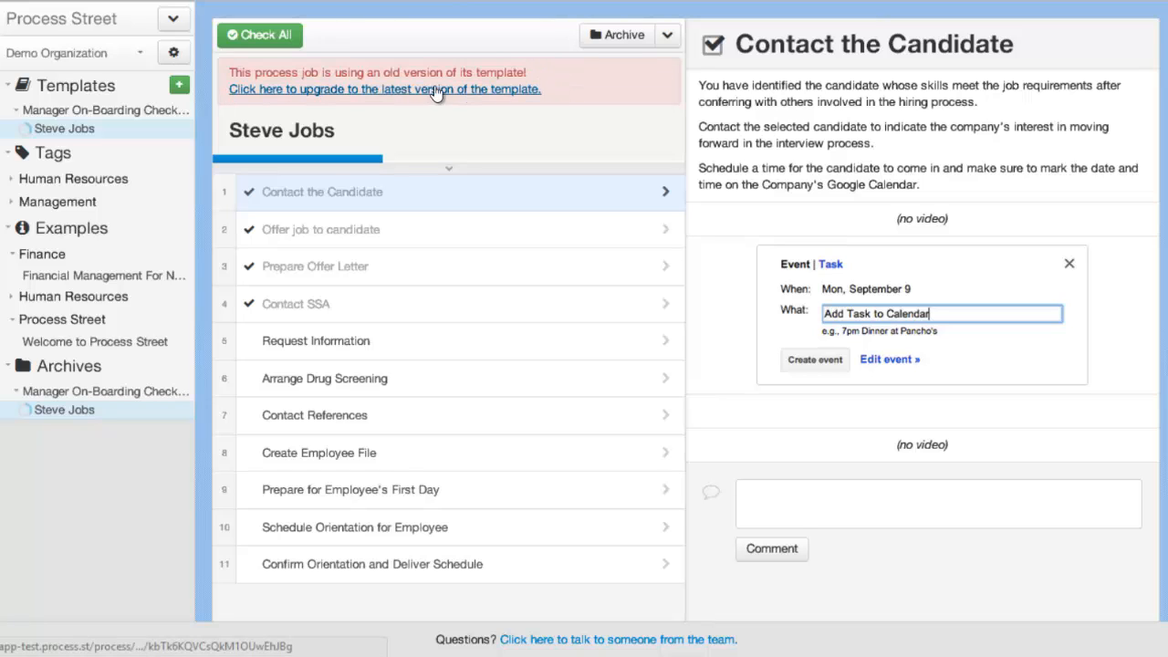
pyautogui.click(406, 91)
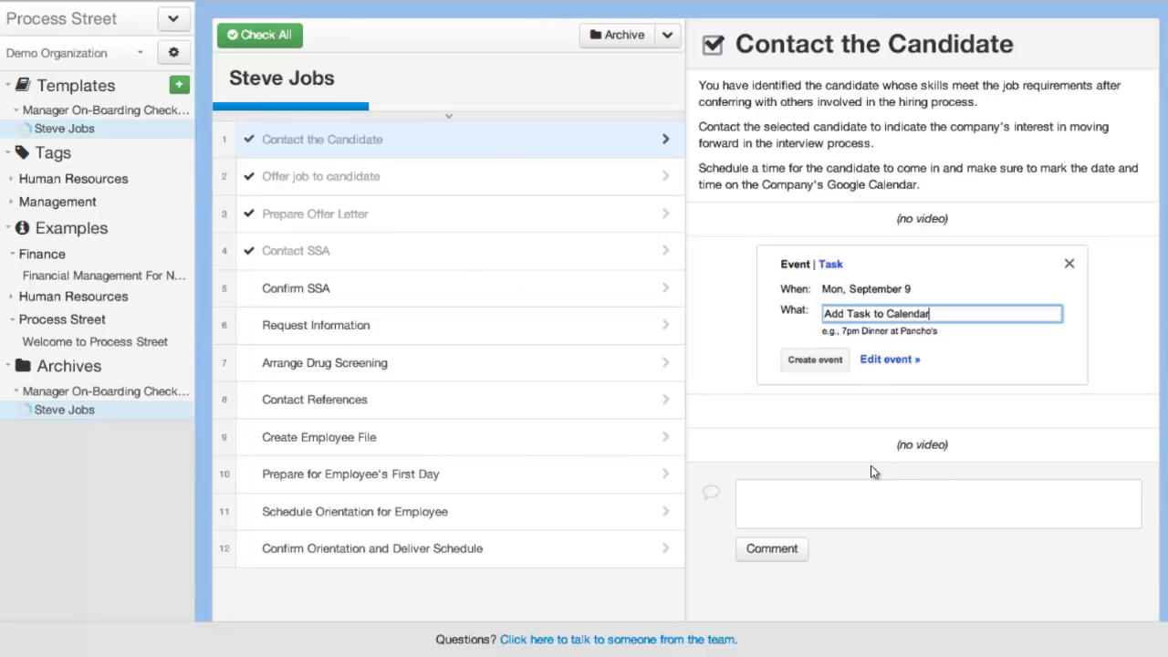
pyautogui.click(379, 304)
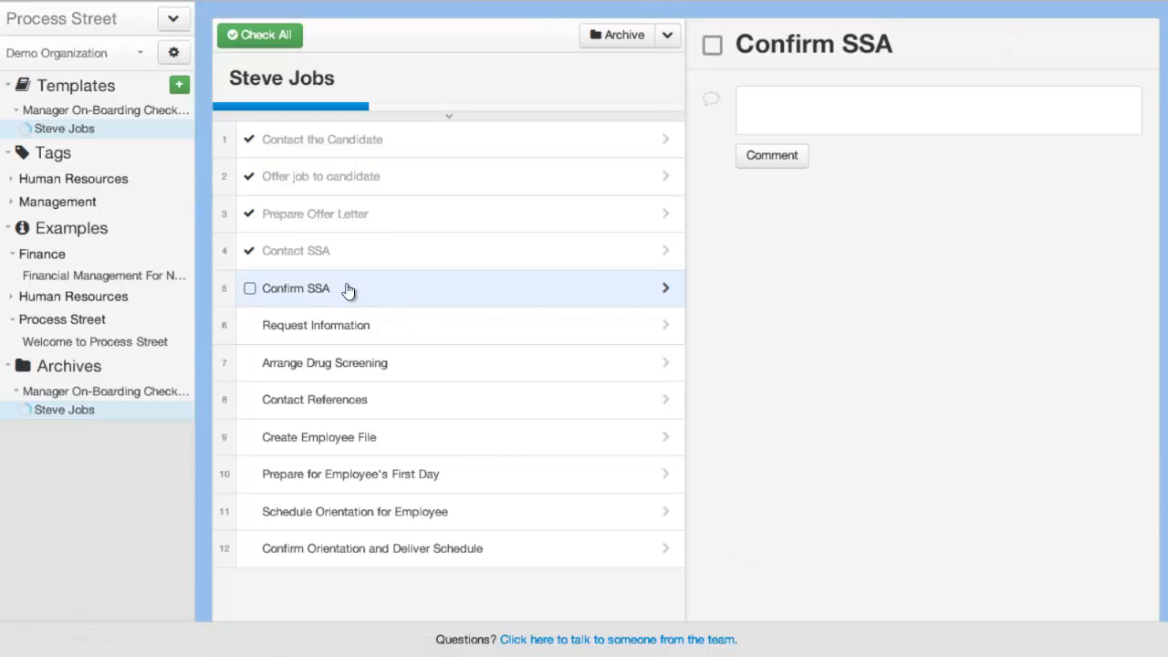